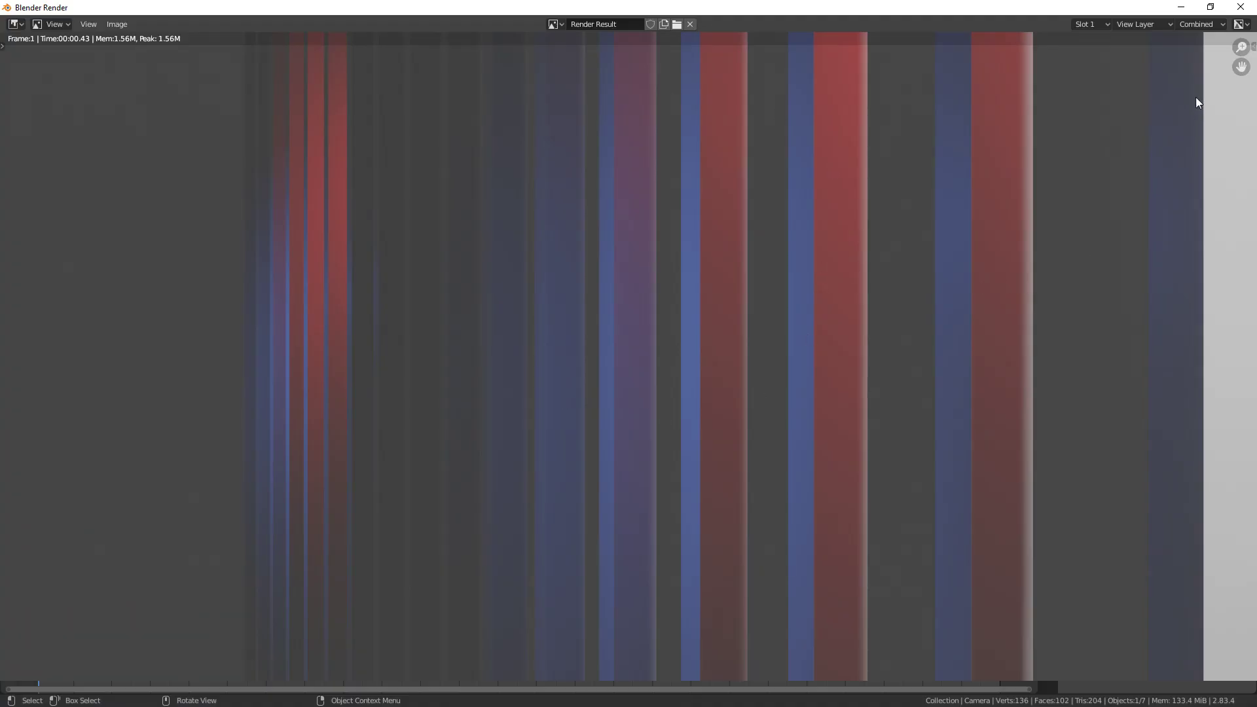
- Close the render result window to get back to the Layout workspace
{"action": "left_click", "coordinate": [1181, 8]}
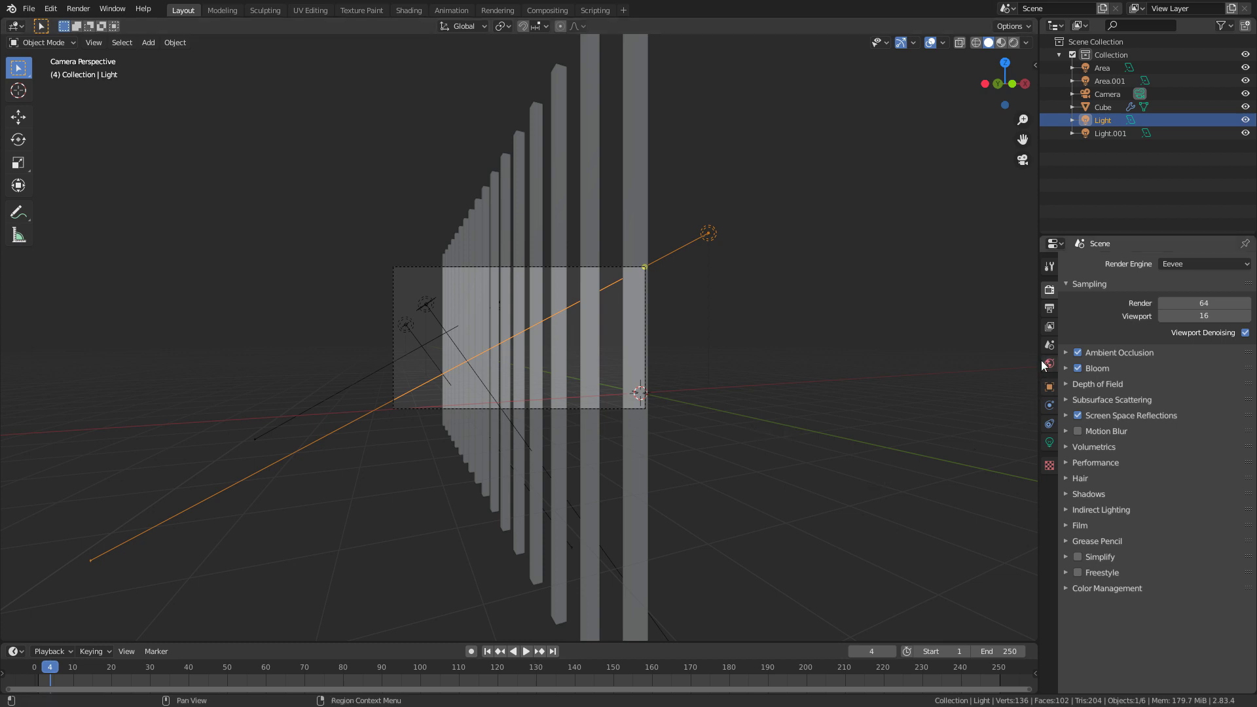
- Enable the Mist pass in the View Layer passes
{"action": "left_click", "coordinate": [1049, 308]}
{"action": "left_click", "coordinate": [1049, 327]}
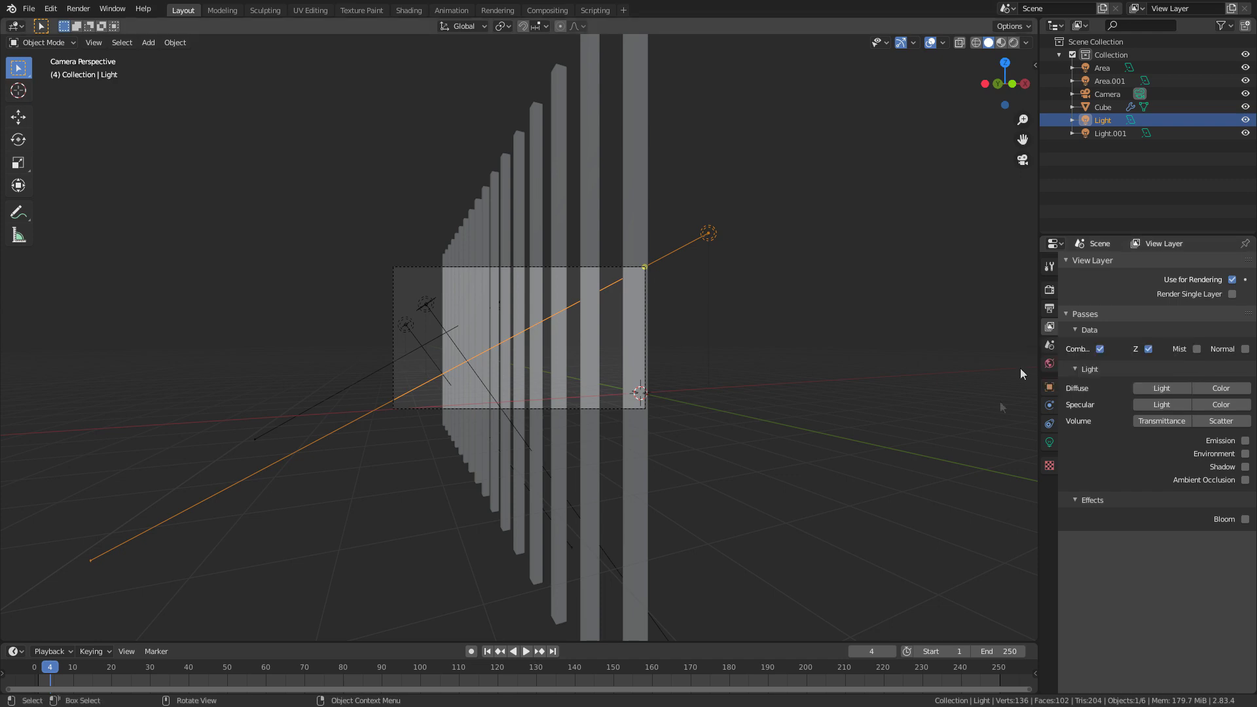
{"action": "left_click", "coordinate": [1196, 349]}
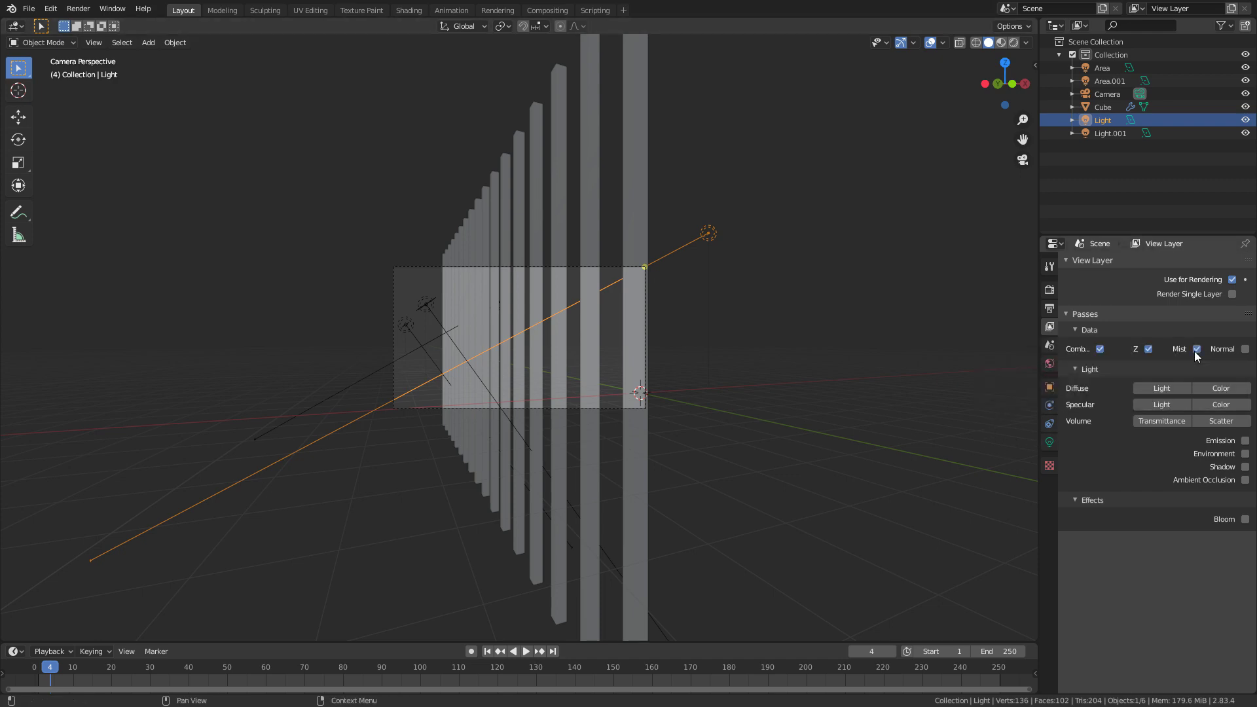
- Render the frame with F12, then close the render window
{"action": "key", "text": "F12"}
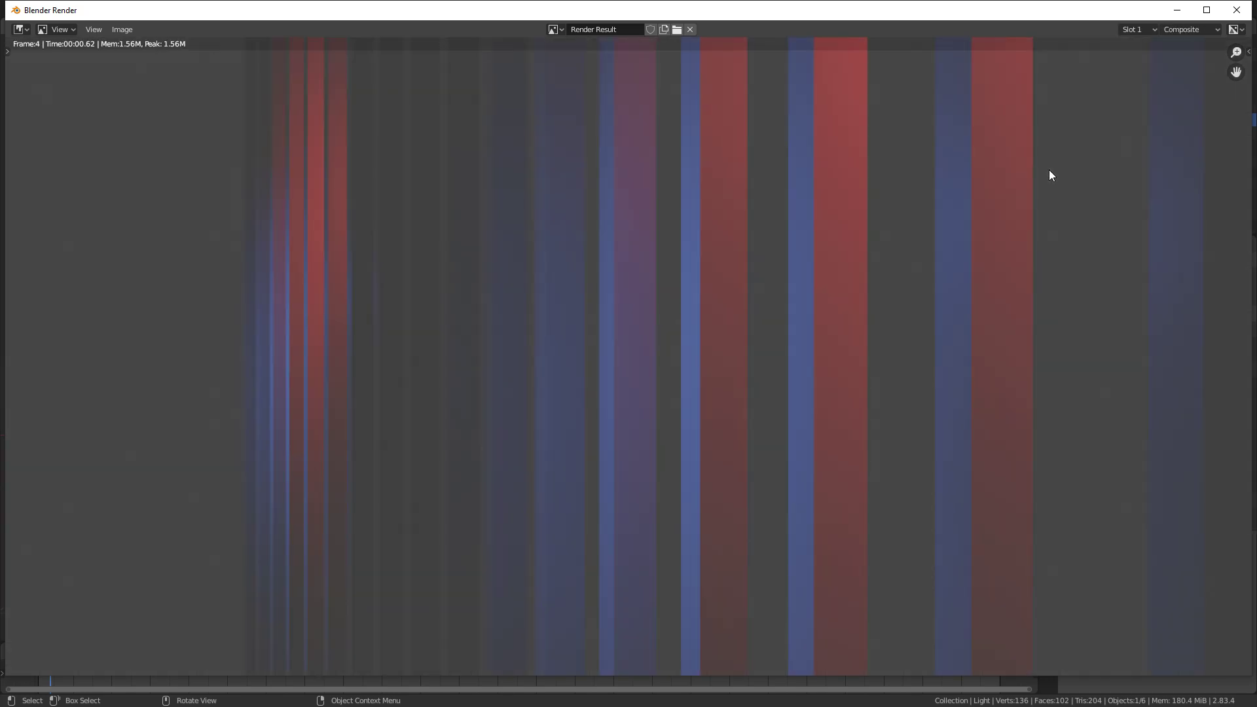
{"action": "key", "text": "3"}
{"action": "key", "text": "Escape"}
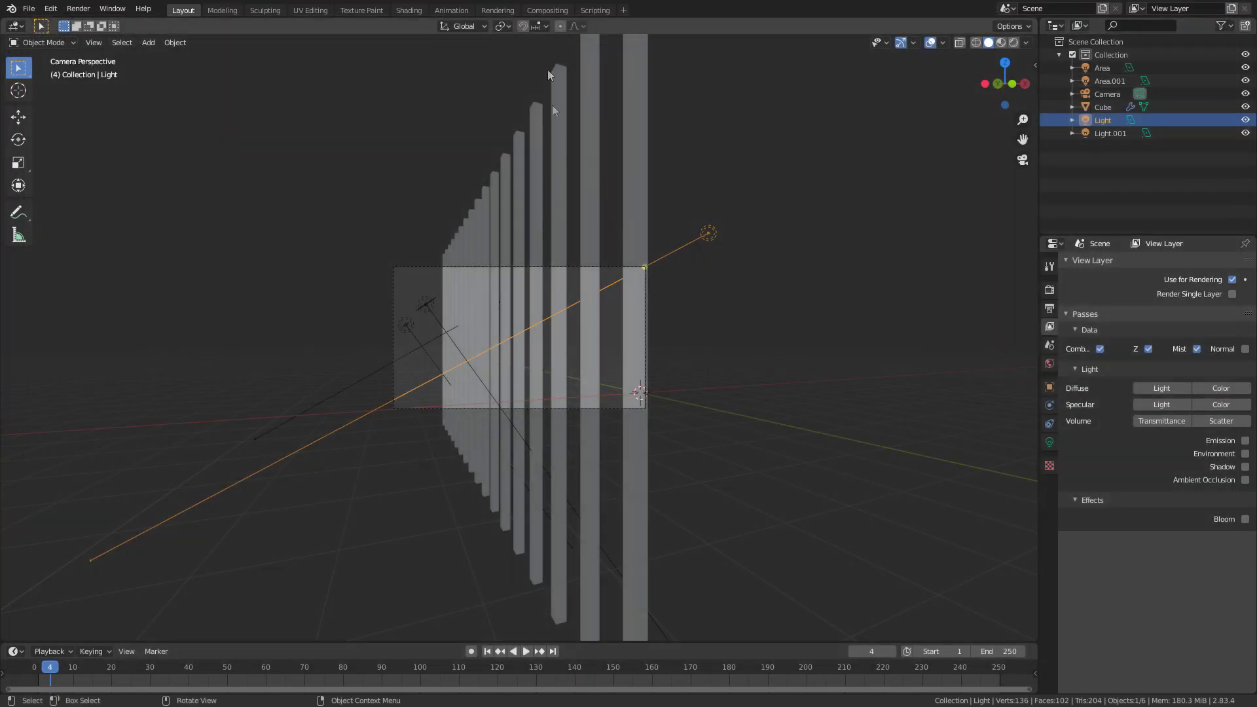
- In the Compositing workspace, connect the Render Layers Mist output to the Viewer's Image input
{"action": "left_click", "coordinate": [546, 10]}
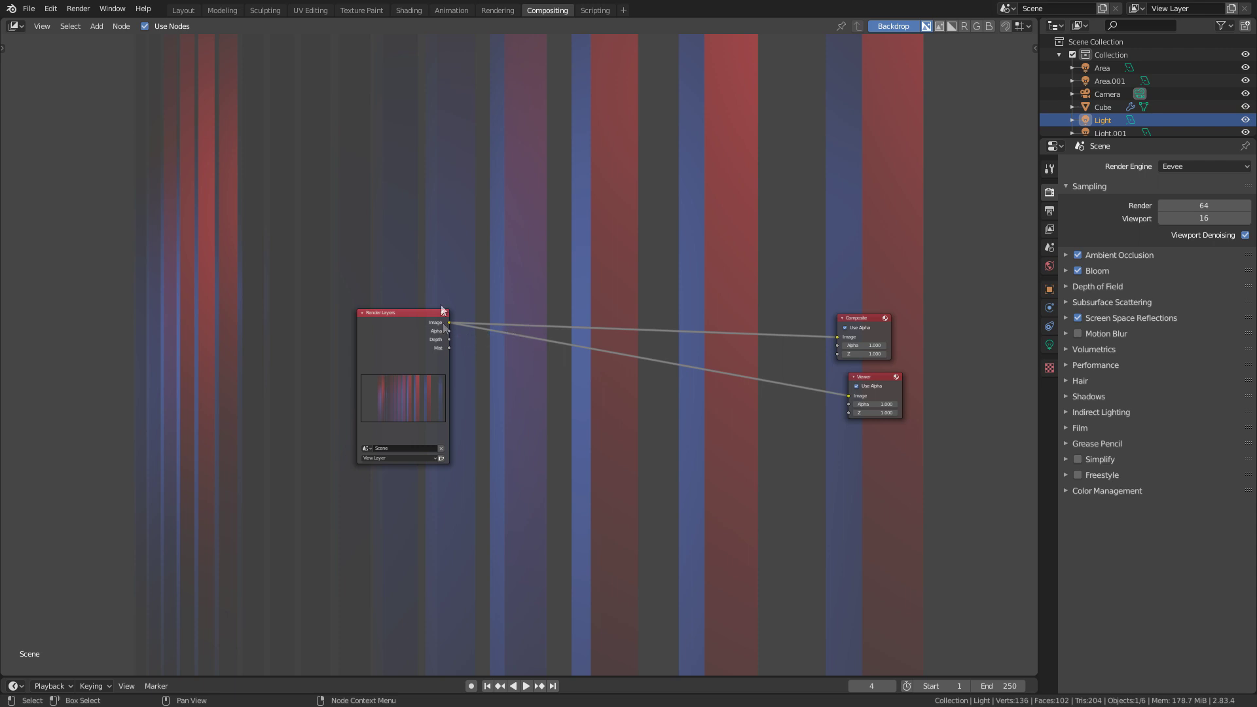
{"action": "left_click_drag", "start_coordinate": [419, 316], "coordinate": [392, 319]}
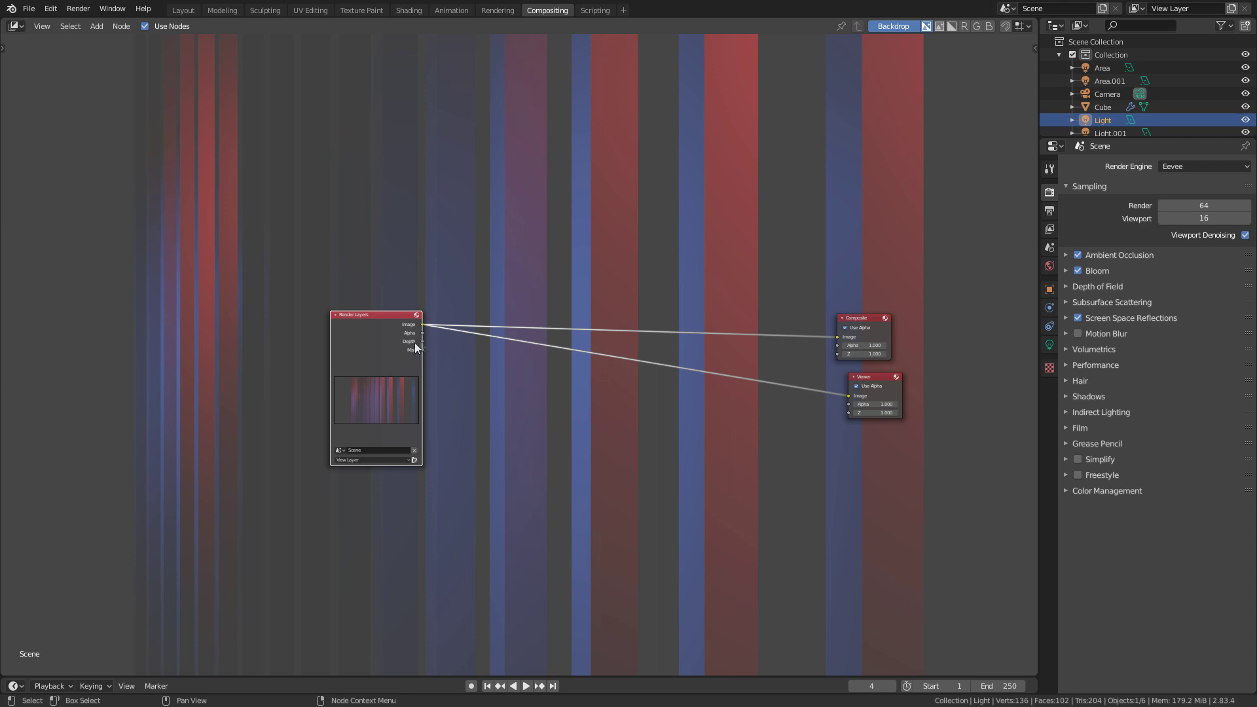
{"action": "scroll", "coordinate": [414, 343], "scroll_direction": "up", "scroll_amount": 3}
{"action": "scroll", "coordinate": [347, 378], "scroll_direction": "right", "scroll_amount": 5, "text": "ctrl"}
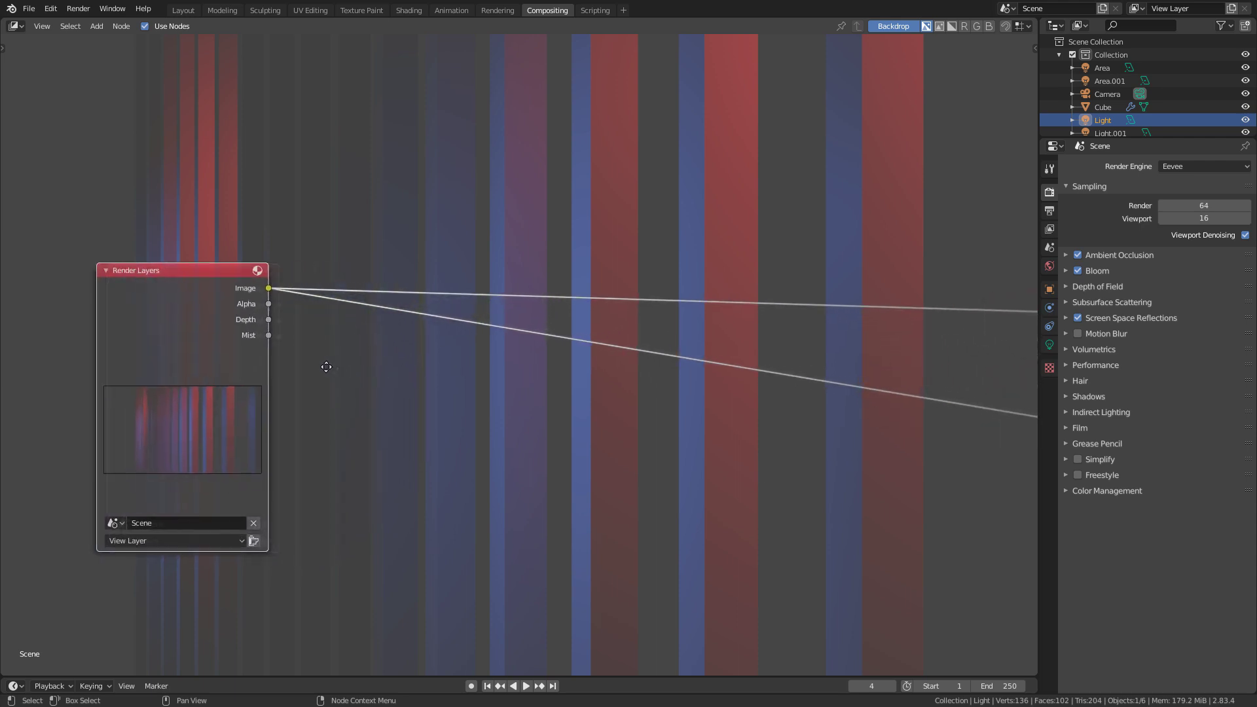
{"action": "left_click_drag", "start_coordinate": [180, 320], "coordinate": [977, 406]}
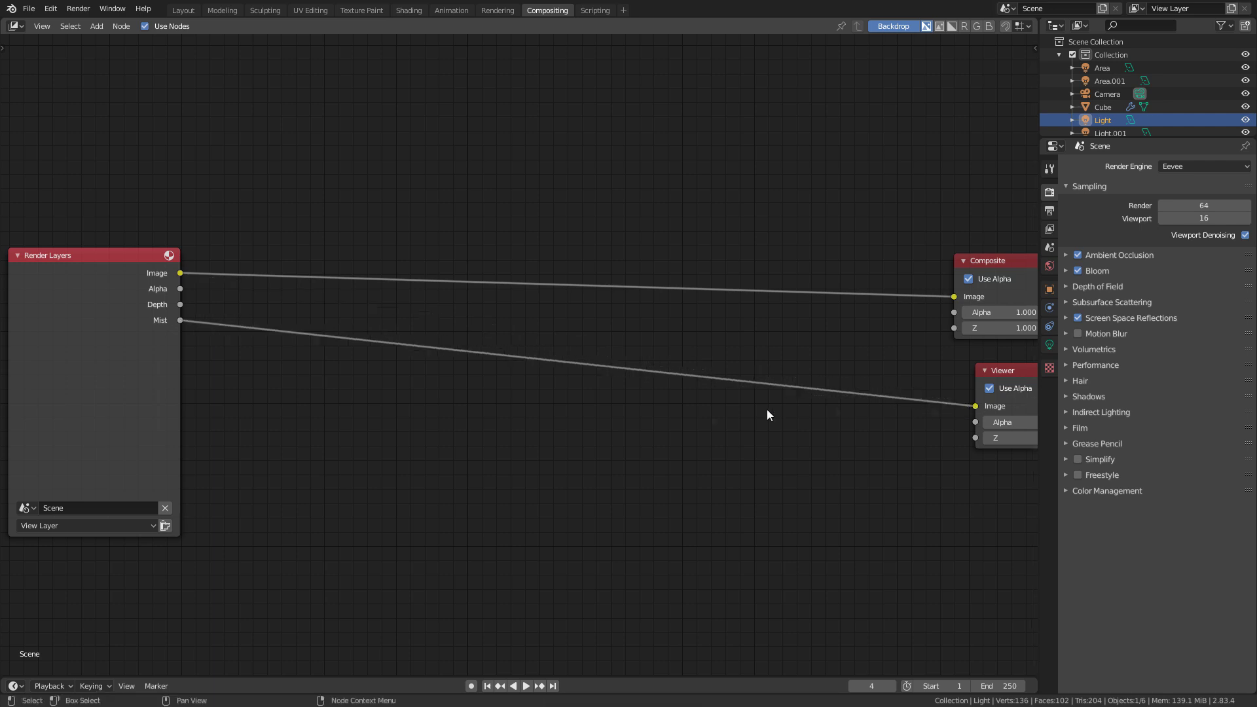
{"action": "scroll", "coordinate": [608, 347], "scroll_direction": "down", "scroll_amount": 1}
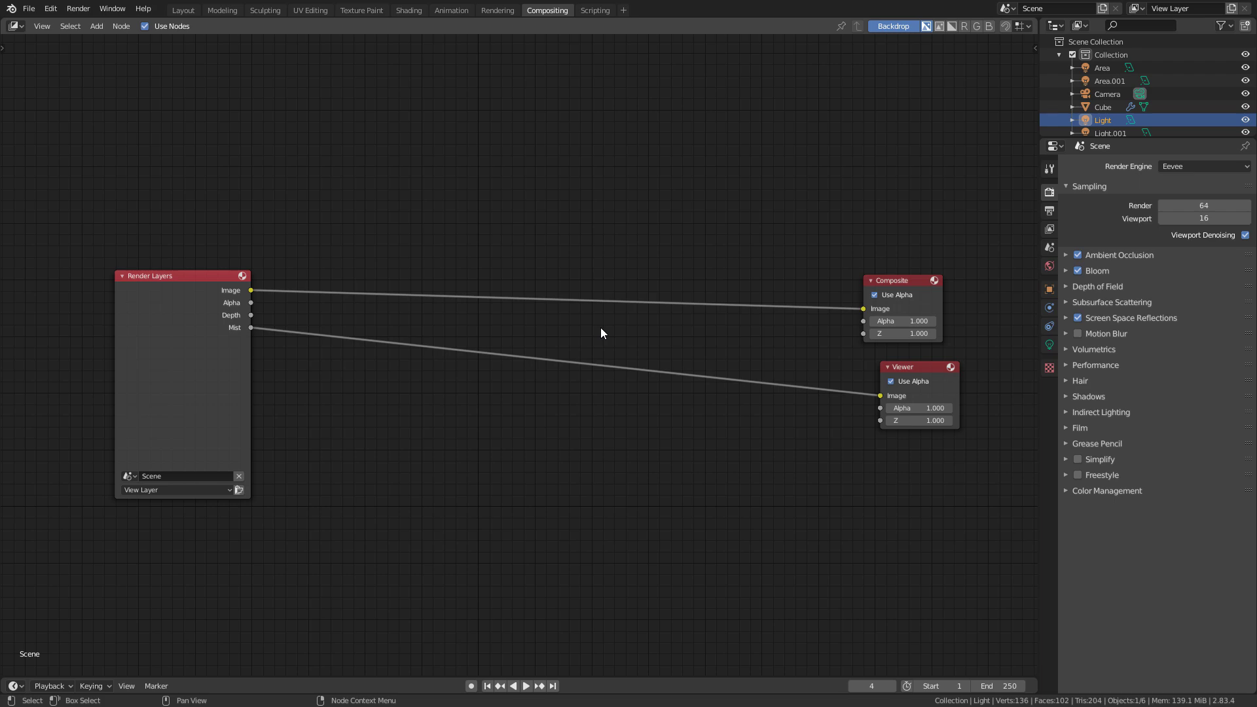
- Render the frame with the mist pass and close the render window
{"action": "key", "text": "F12"}
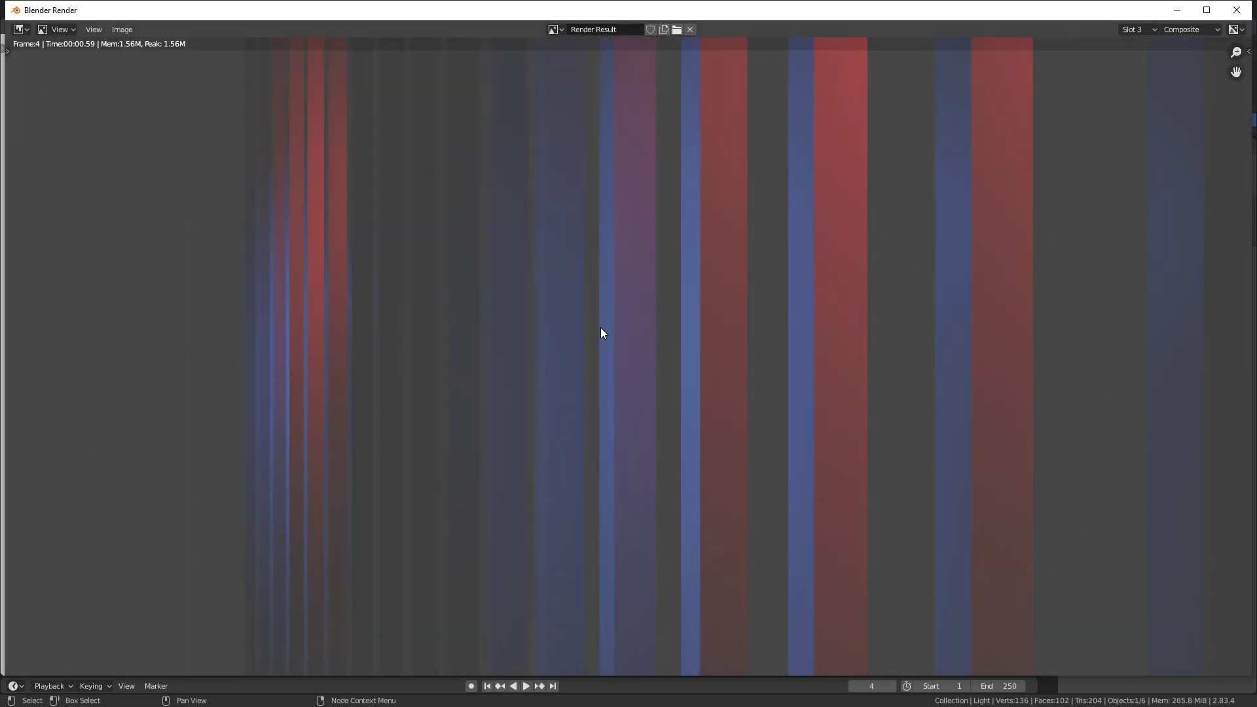
{"action": "left_click", "coordinate": [1236, 10]}
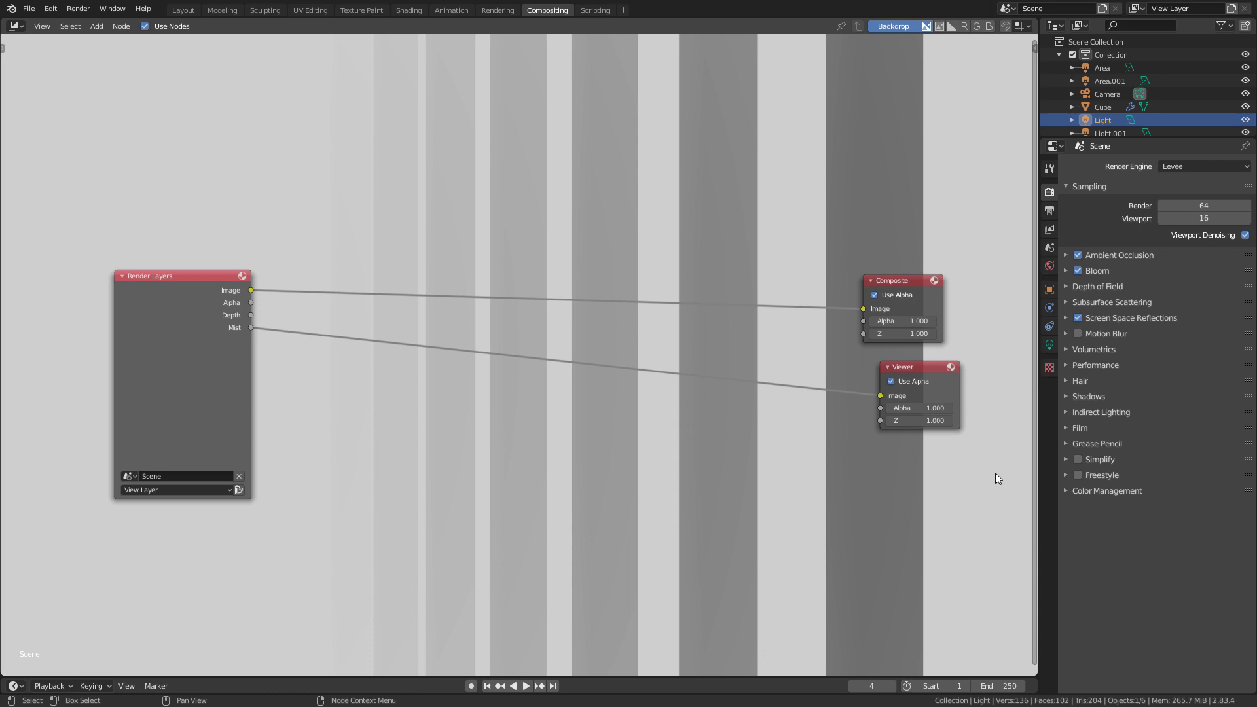
{"action": "key", "text": "shift+a"}
- Insert a Mix node on the Mist–Viewer link and feed the render Image into it
{"action": "left_click", "coordinate": [473, 378]}
{"action": "type", "text": "mix"}
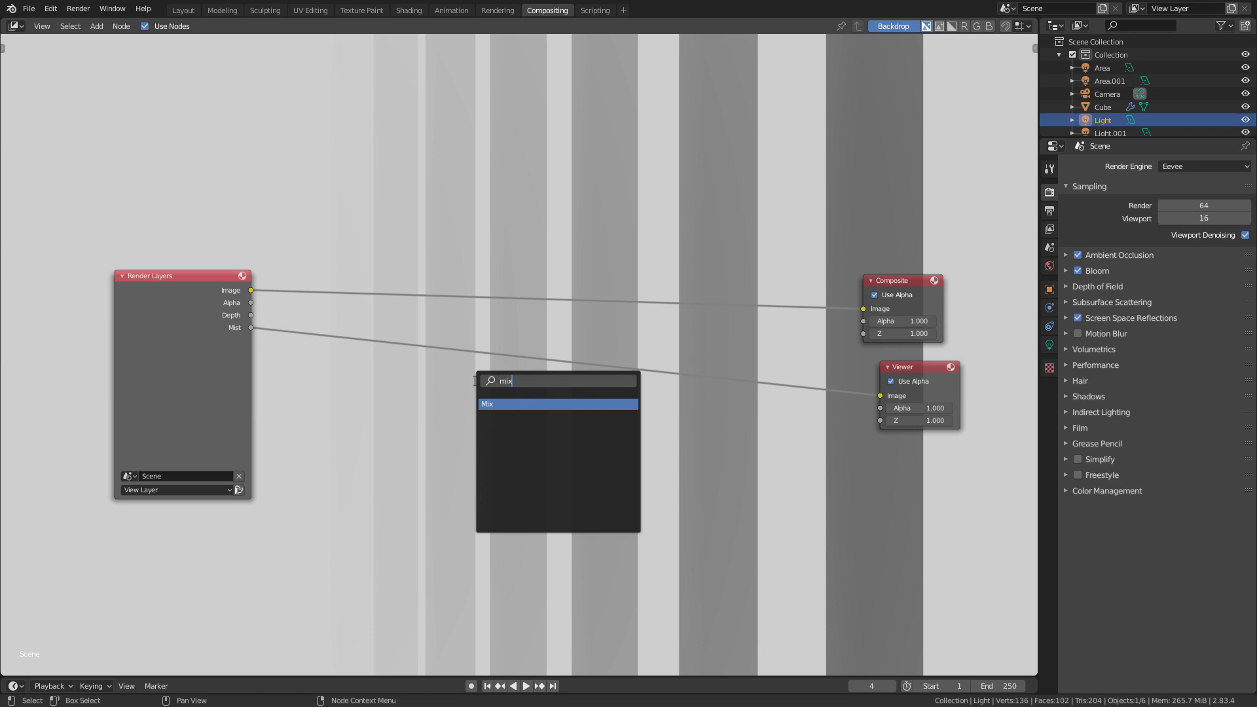
{"action": "key", "text": "Return"}
{"action": "left_click", "coordinate": [468, 365]}
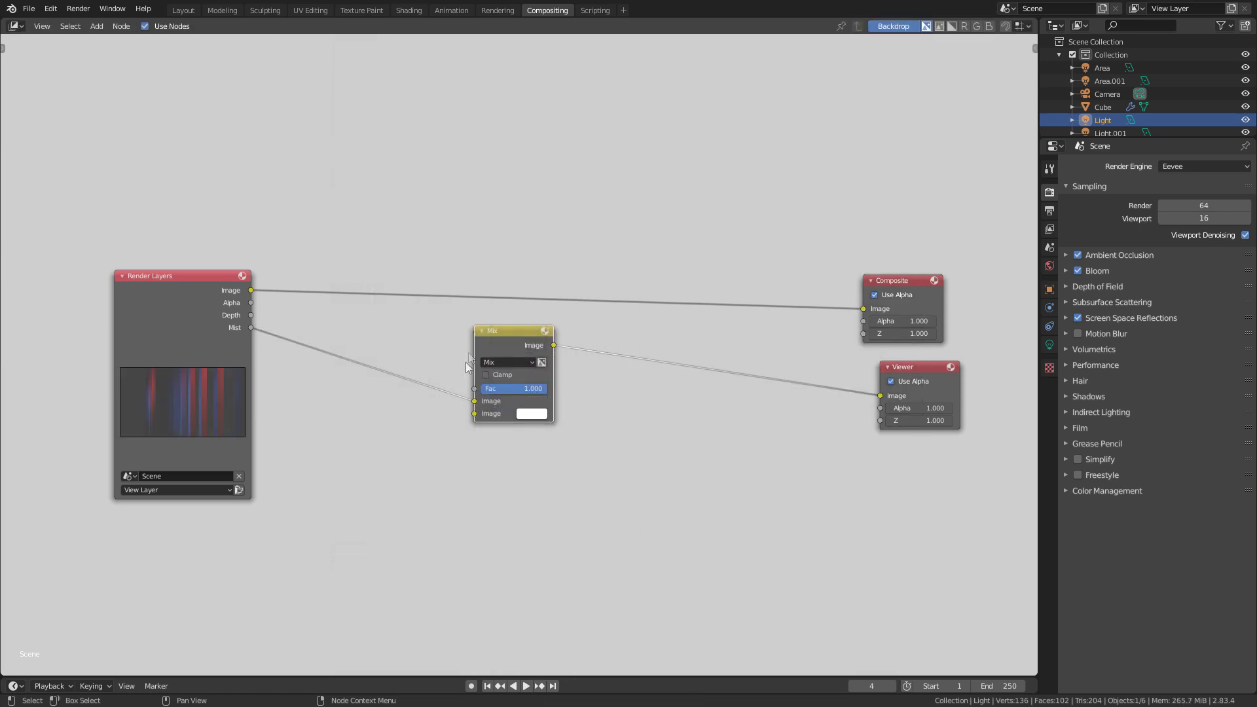
{"action": "left_click_drag", "start_coordinate": [251, 291], "coordinate": [477, 414]}
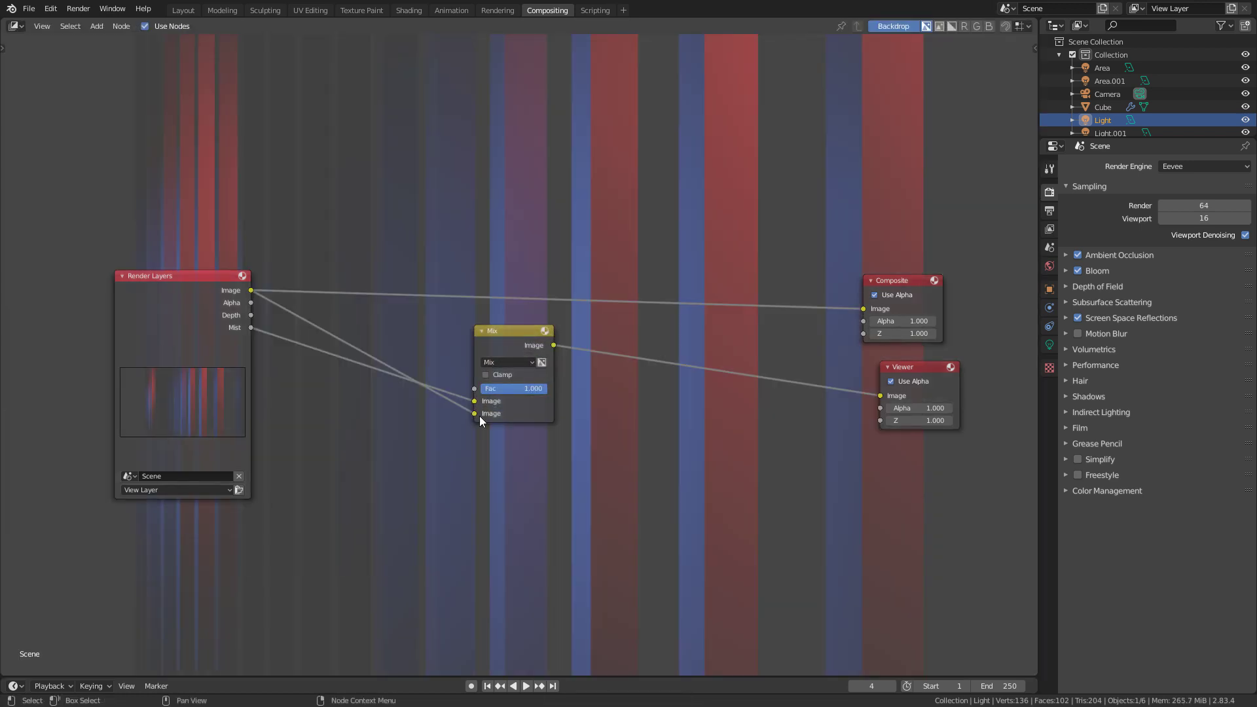
- Set the Mix node's blend mode to Add, swap its inputs and move it right
{"action": "left_click", "coordinate": [507, 362]}
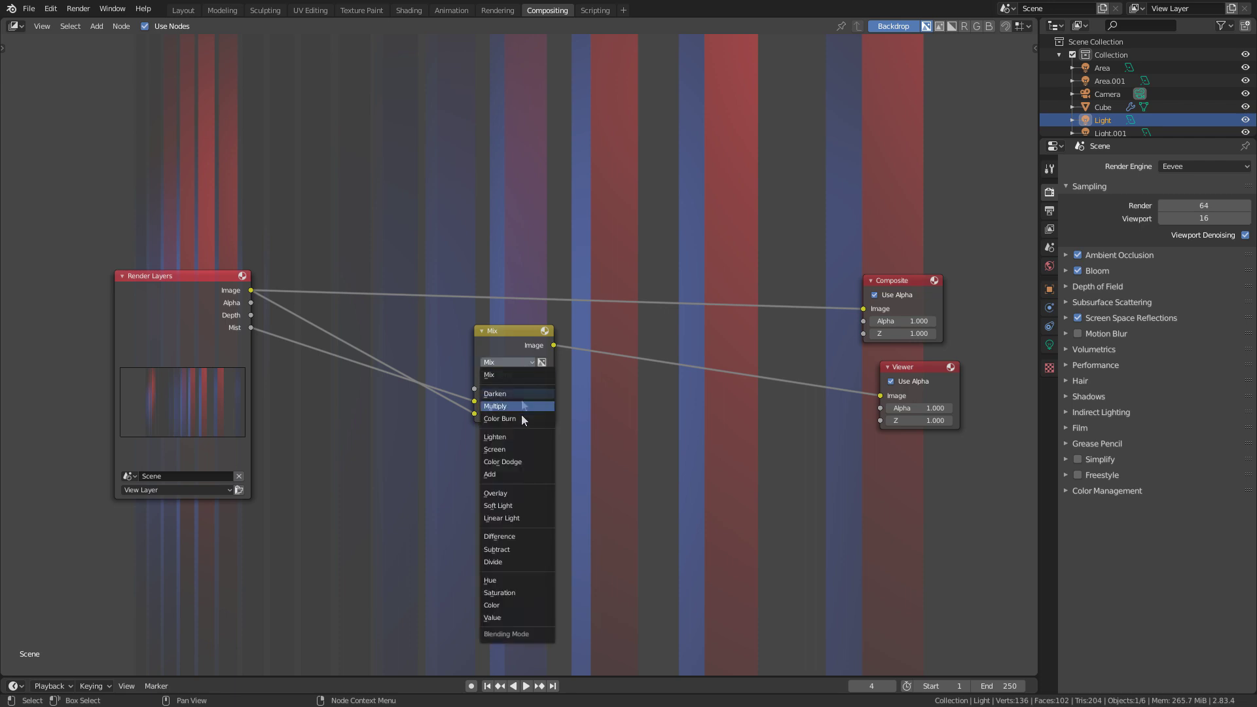
{"action": "left_click", "coordinate": [517, 474]}
{"action": "left_click_drag", "start_coordinate": [474, 401], "coordinate": [473, 413]}
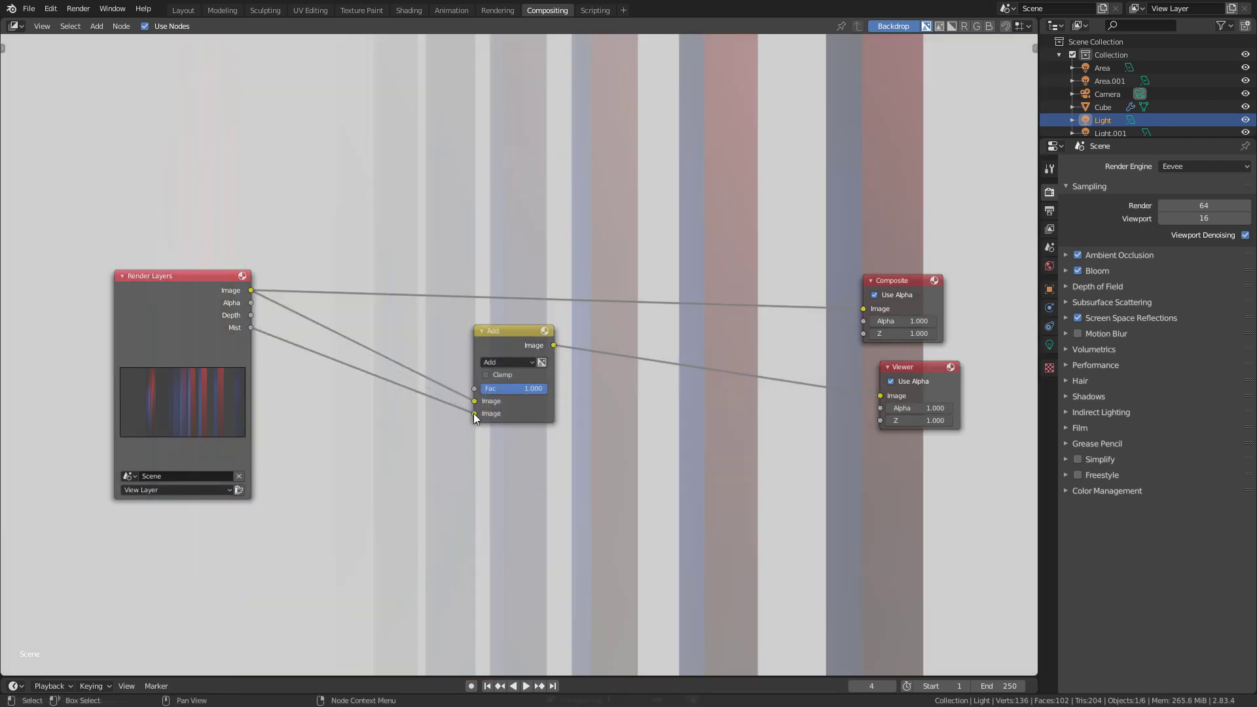
{"action": "left_click_drag", "start_coordinate": [514, 334], "coordinate": [600, 332]}
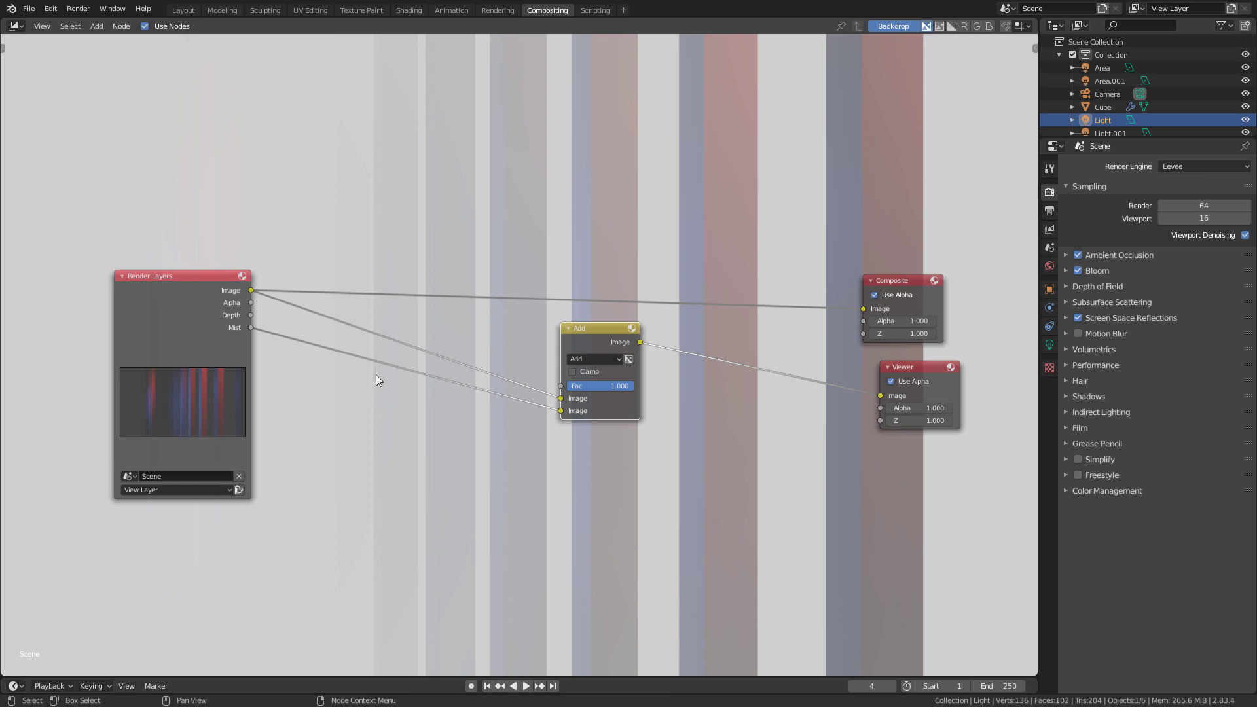
- Insert a Math node on the mist link, set it to Divide with a value of 5
{"action": "key", "text": "shift+a"}
{"action": "key", "text": "Escape"}
{"action": "key", "text": "shift+a"}
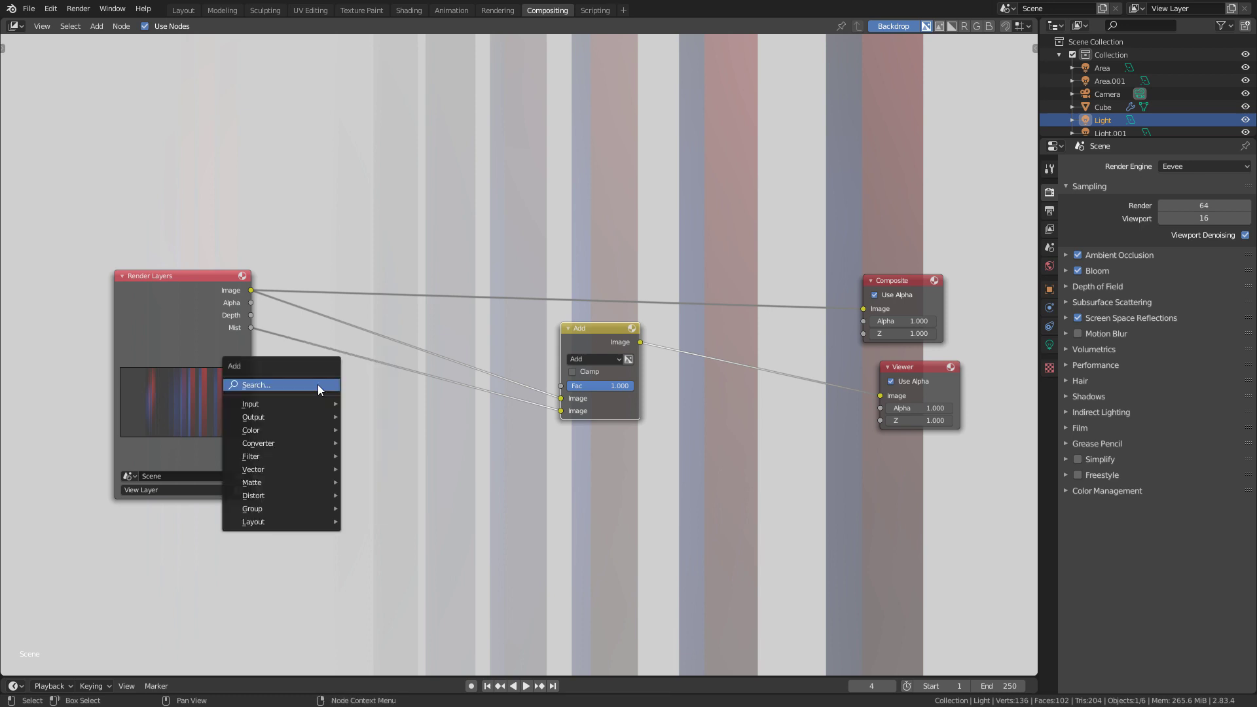
{"action": "left_click", "coordinate": [318, 387]}
{"action": "type", "text": "math"}
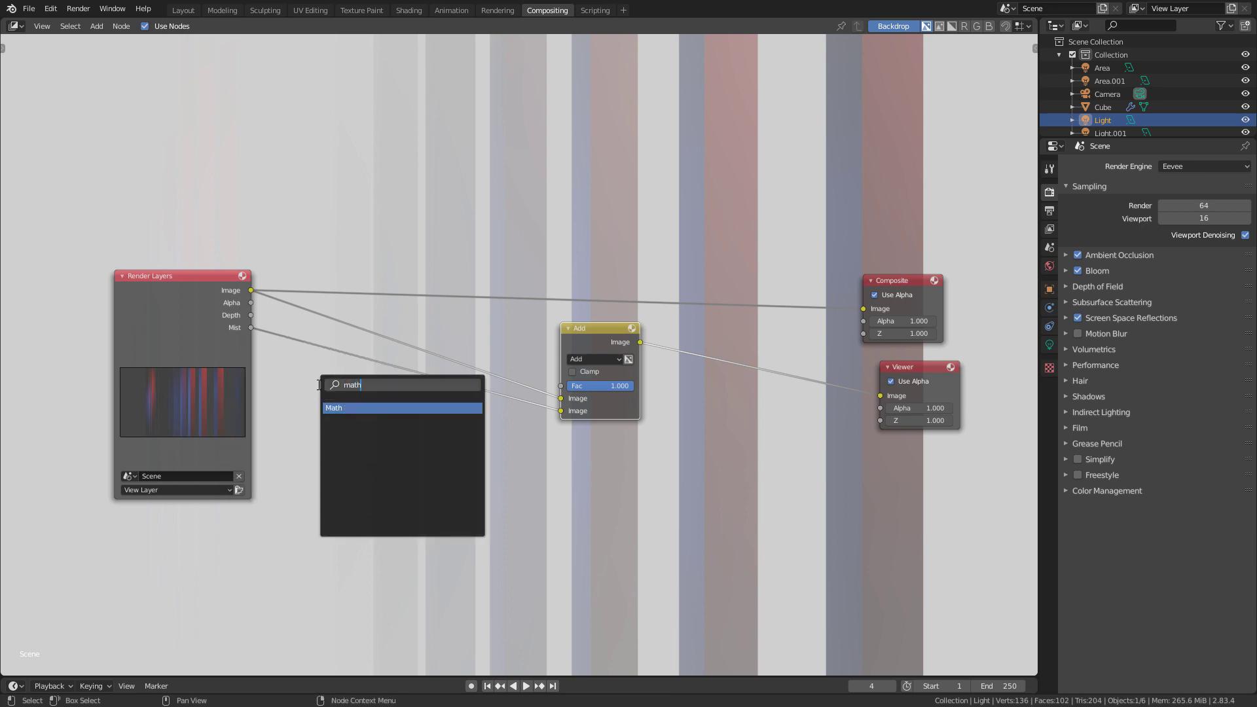
{"action": "key", "text": "Return"}
{"action": "left_click", "coordinate": [320, 358]}
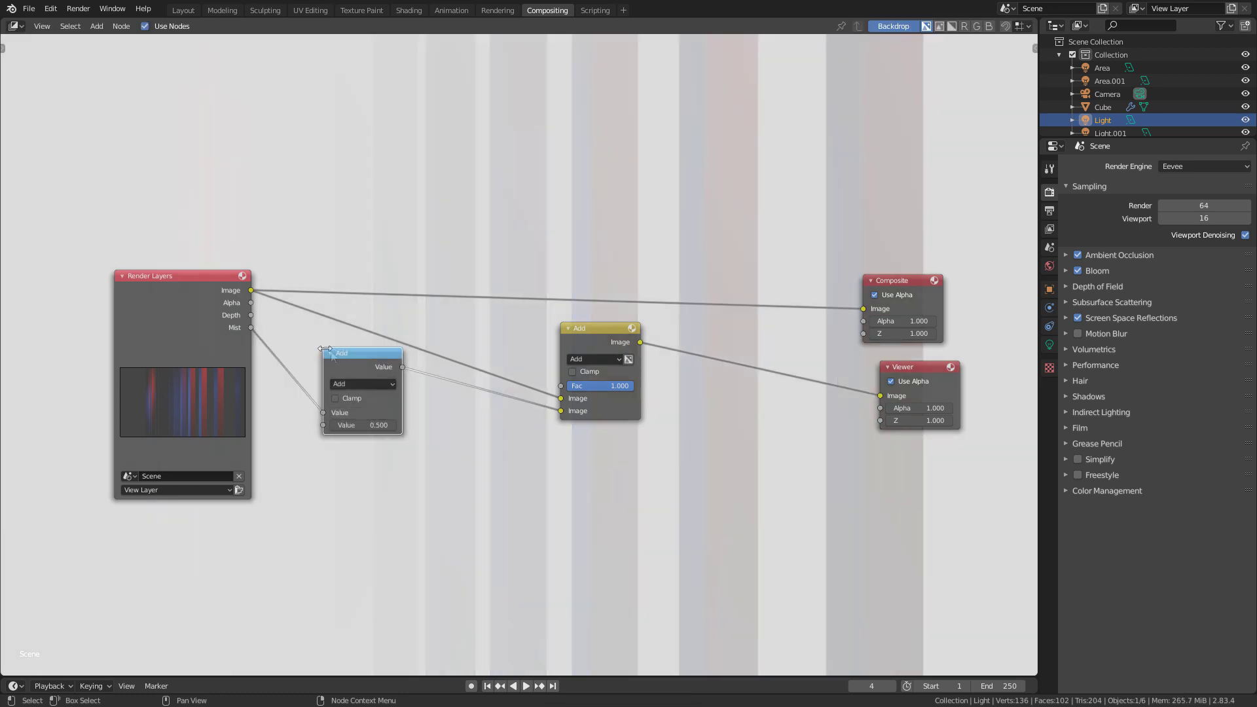
{"action": "left_click_drag", "start_coordinate": [358, 404], "coordinate": [362, 397]}
{"action": "left_click", "coordinate": [371, 396]}
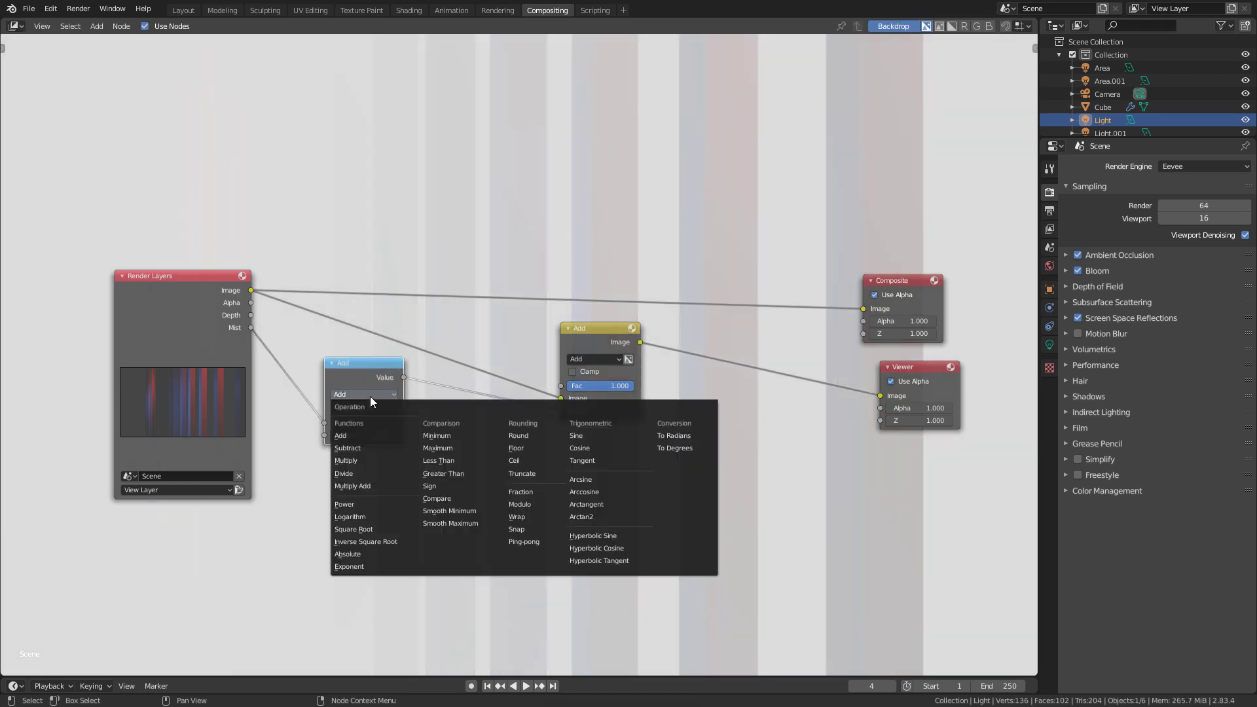
{"action": "left_click", "coordinate": [364, 470]}
{"action": "left_click", "coordinate": [376, 435]}
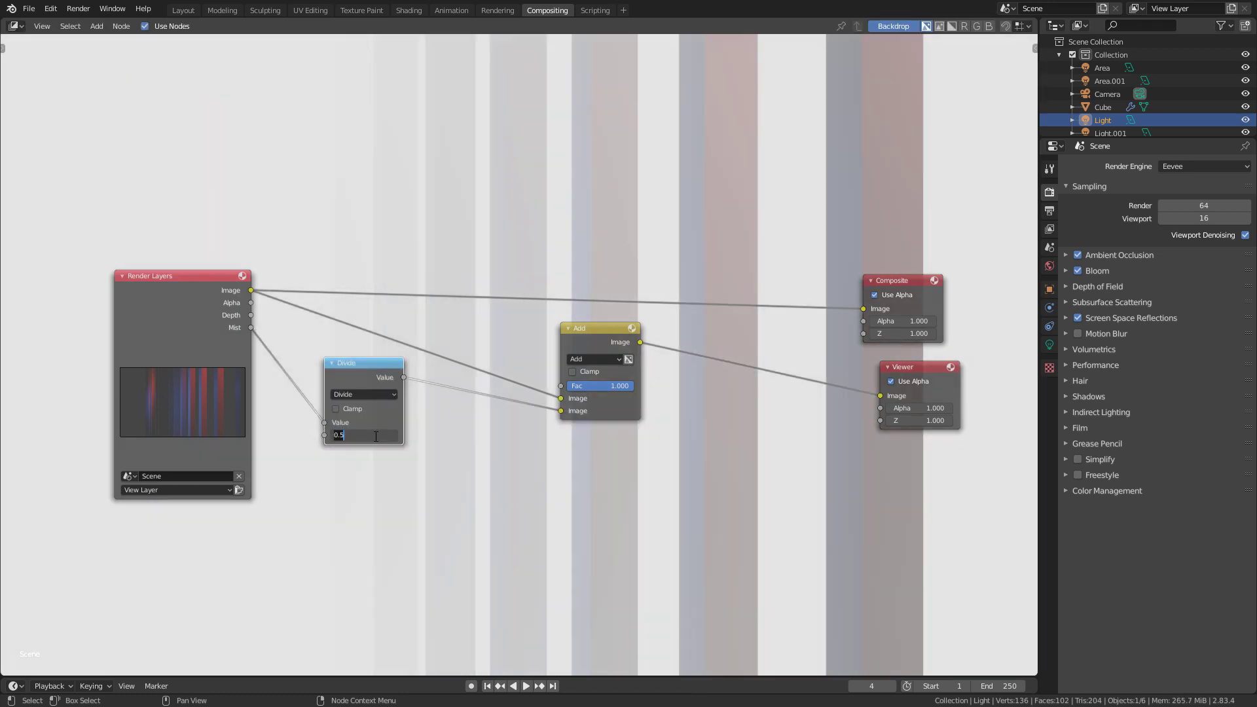
{"action": "type", "text": "5"}
{"action": "key", "text": "Return"}
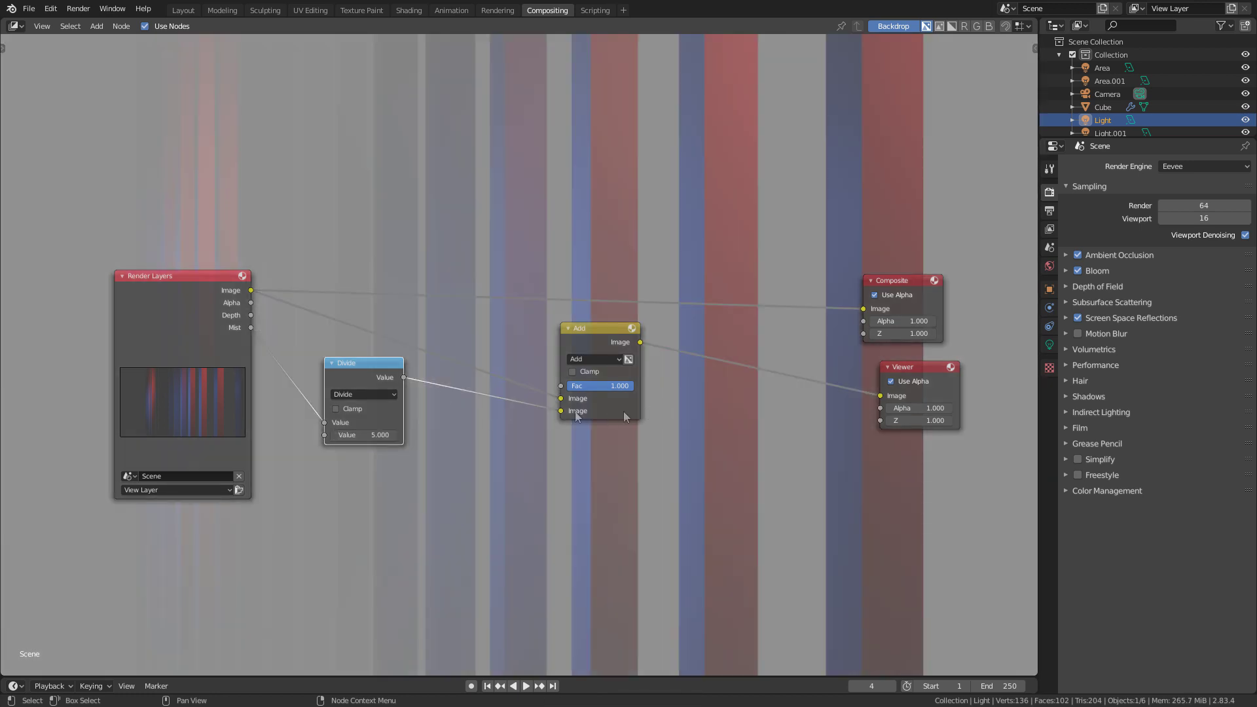
- Preview the raw mist and the divided mist output directly in the Viewer
{"action": "left_click_drag", "start_coordinate": [251, 327], "coordinate": [881, 395]}
{"action": "left_click", "coordinate": [373, 435]}
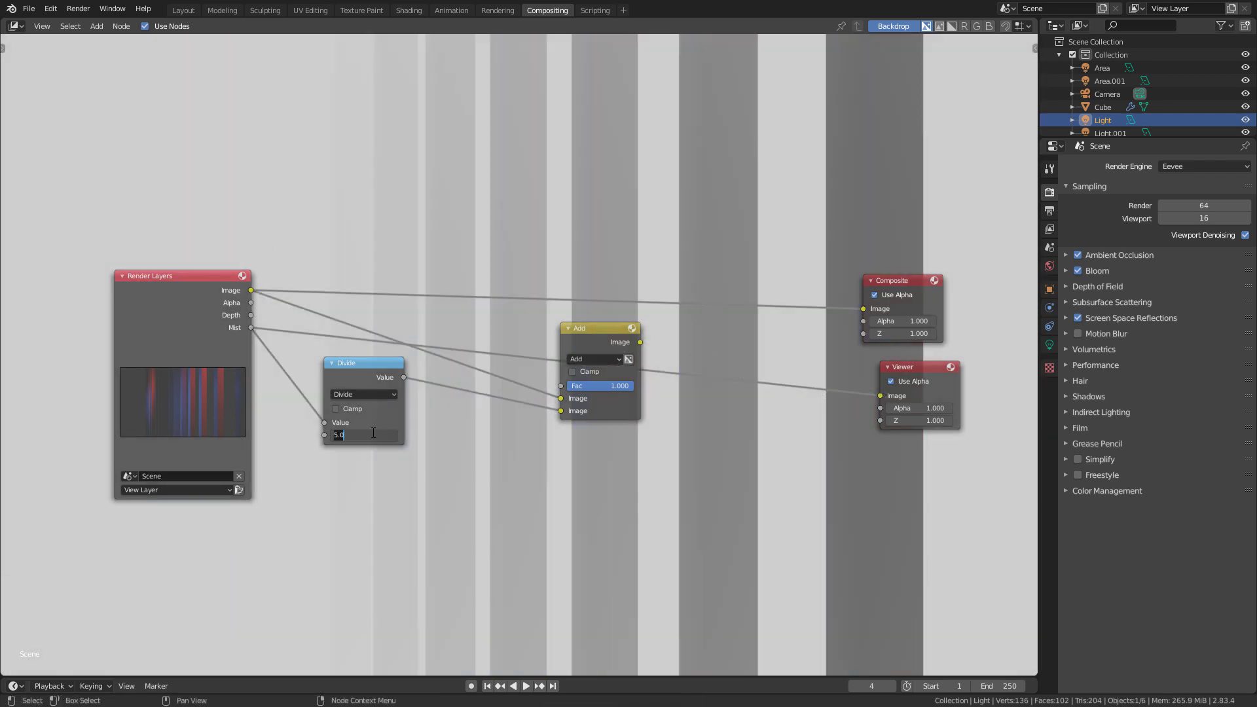
{"action": "key", "text": "Return"}
{"action": "left_click_drag", "start_coordinate": [403, 377], "coordinate": [880, 395]}
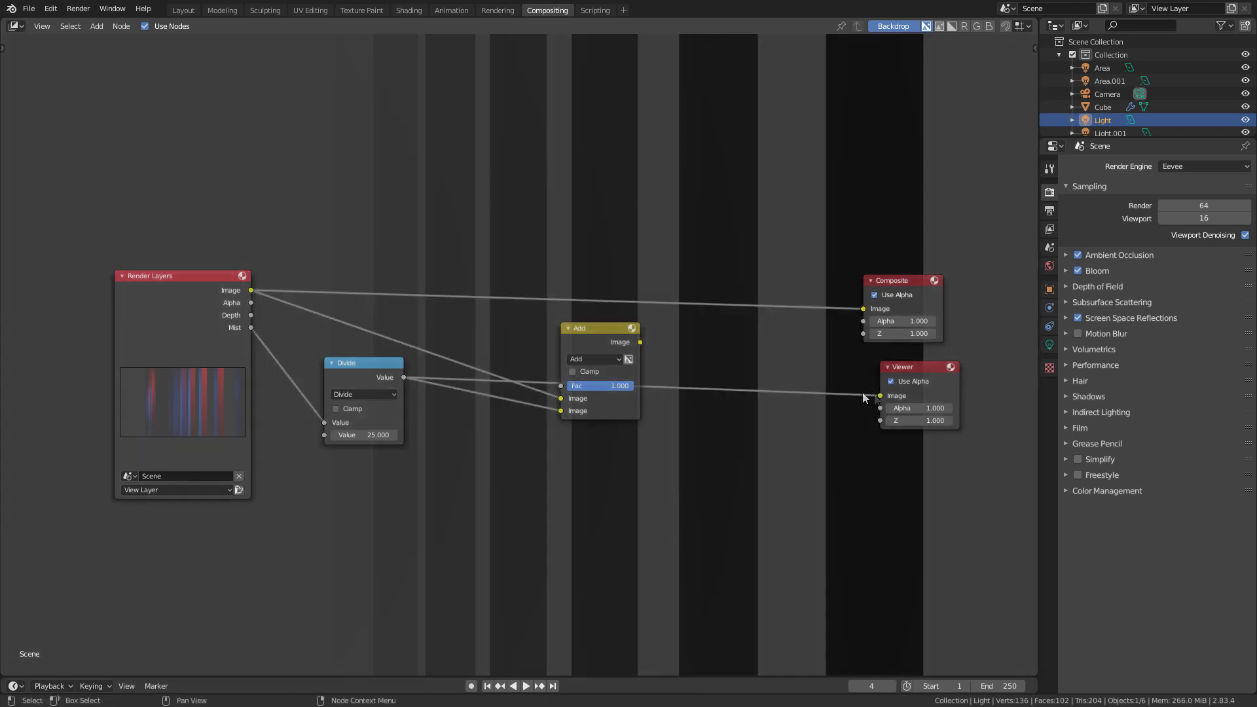
- Try divisors 10 and 2, settle on 25, and view the Add result in the Viewer
{"action": "left_click", "coordinate": [364, 435]}
{"action": "type", "text": "10"}
{"action": "key", "text": "Return"}
{"action": "left_click", "coordinate": [364, 435]}
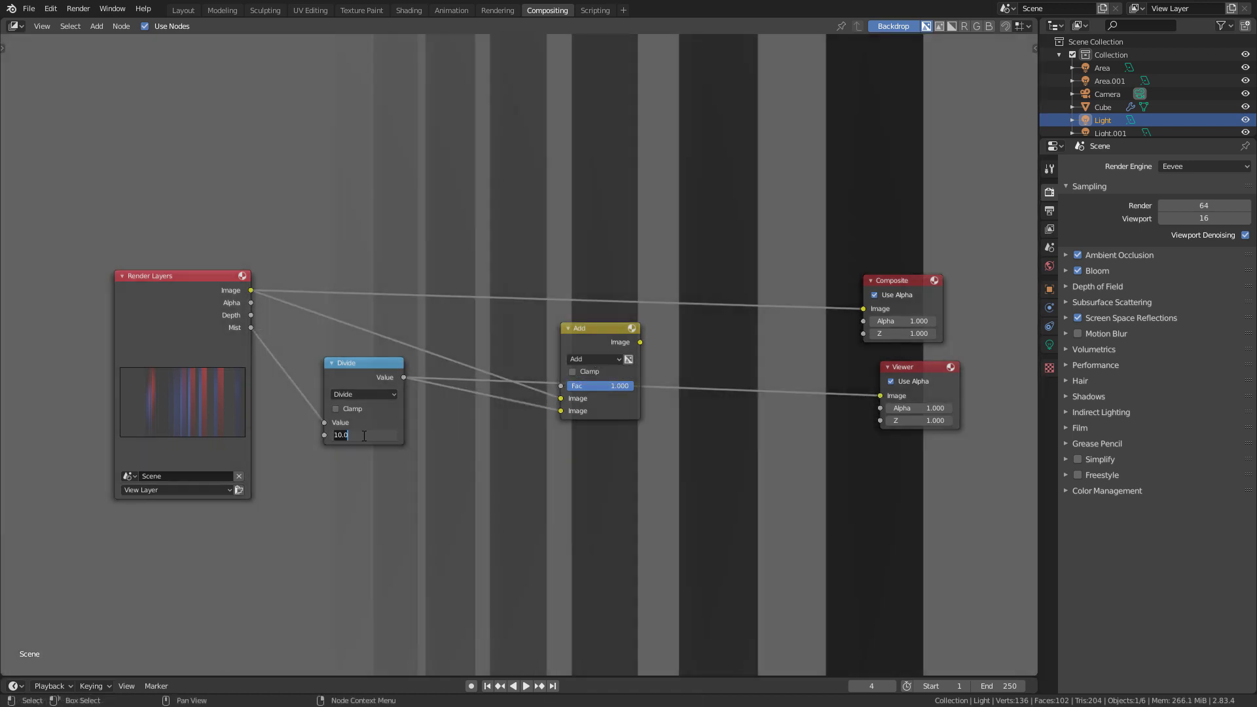
{"action": "type", "text": "2"}
{"action": "key", "text": "Return"}
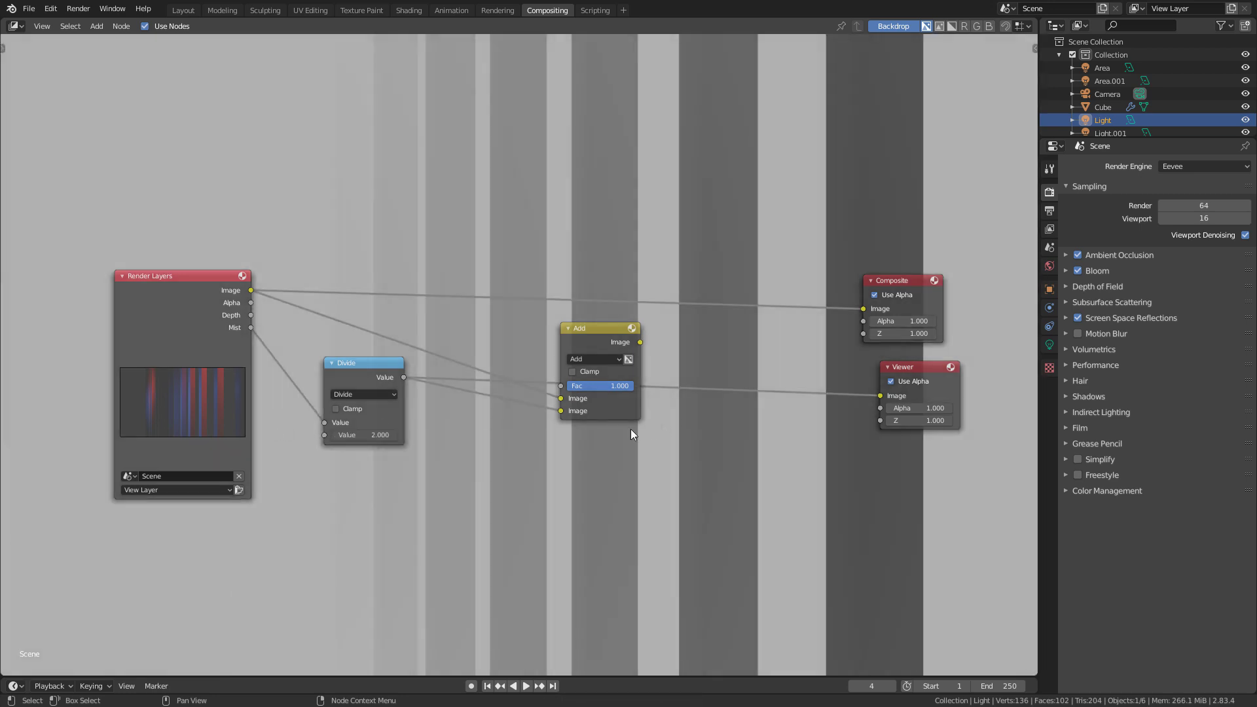
{"action": "left_click", "coordinate": [365, 436]}
{"action": "type", "text": "25"}
{"action": "key", "text": "Return"}
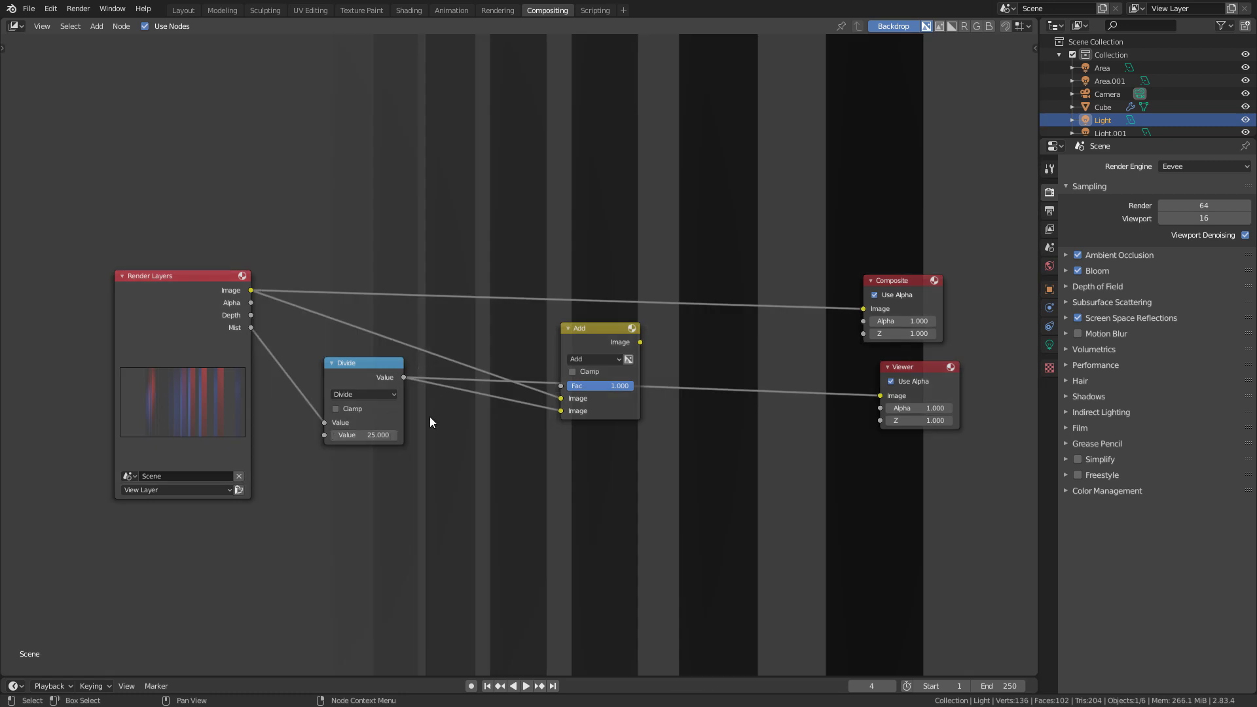
{"action": "left_click_drag", "start_coordinate": [640, 342], "coordinate": [880, 396]}
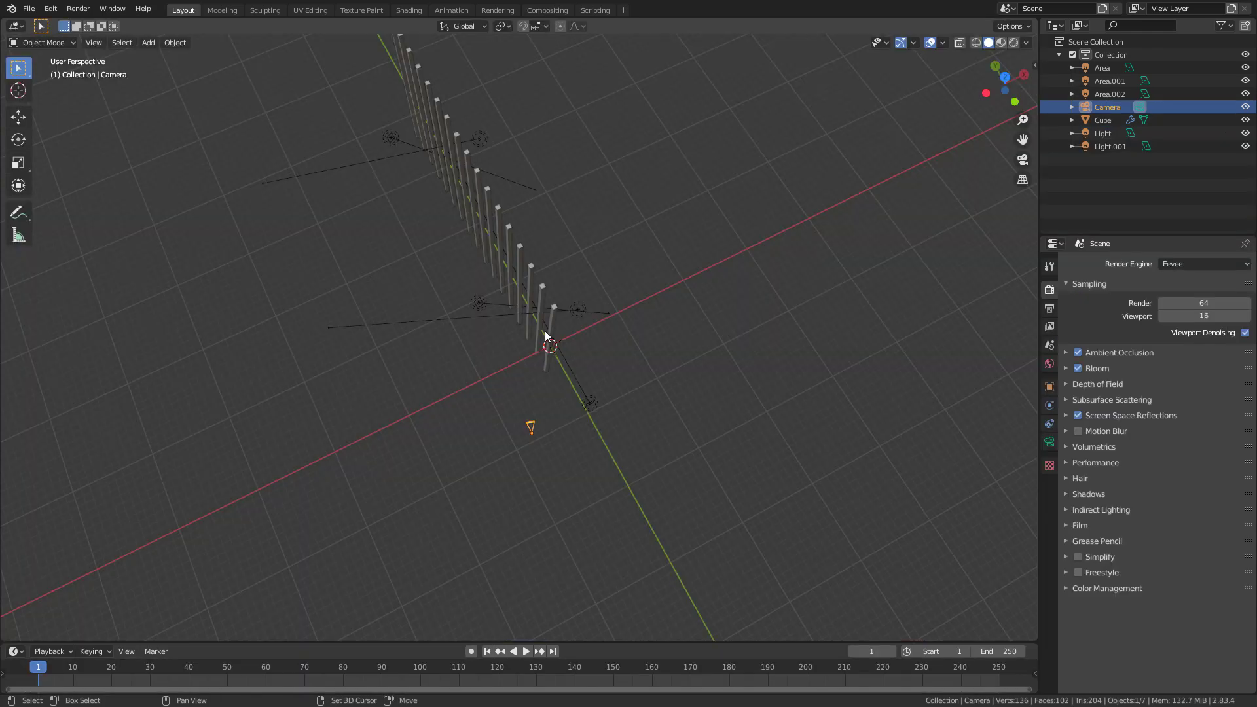
- Add a new cube mesh and scale it up uniformly
{"action": "key", "text": "shift+a"}
{"action": "mouse_move", "coordinate": [523, 169]}
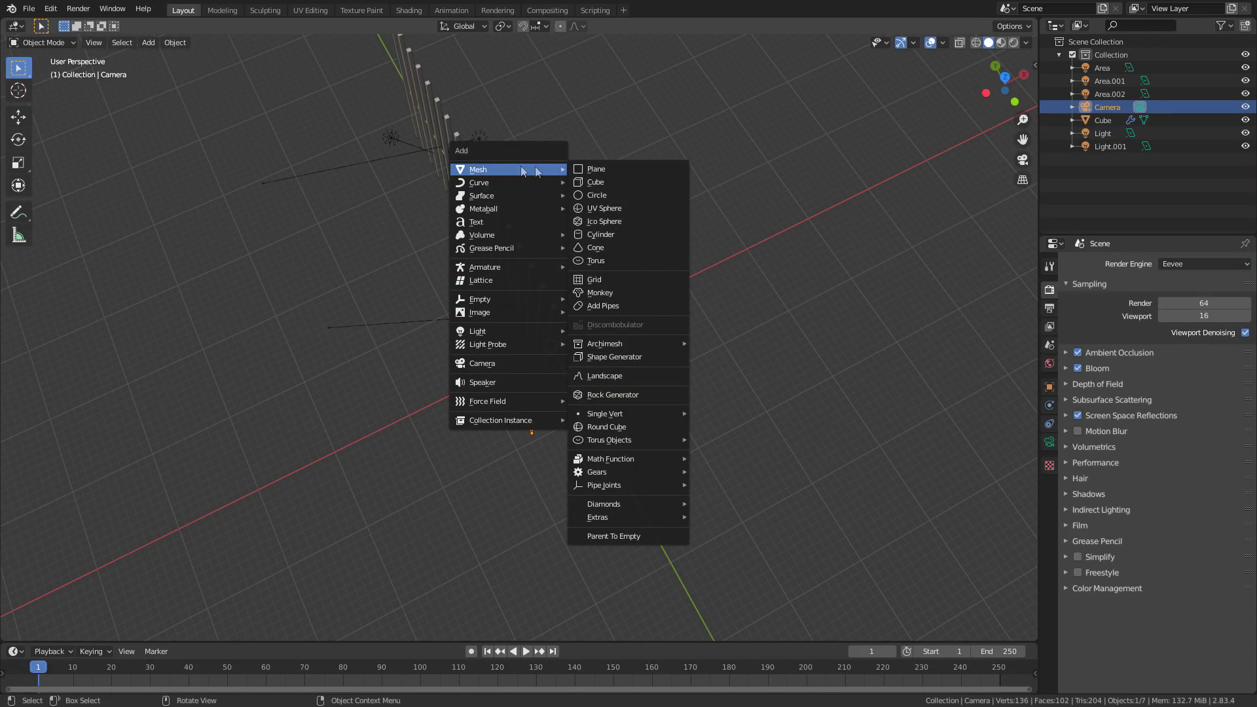
{"action": "left_click", "coordinate": [605, 182]}
{"action": "middle_click_drag", "start_coordinate": [579, 303], "coordinate": [543, 308]}
{"action": "key", "text": "s"}
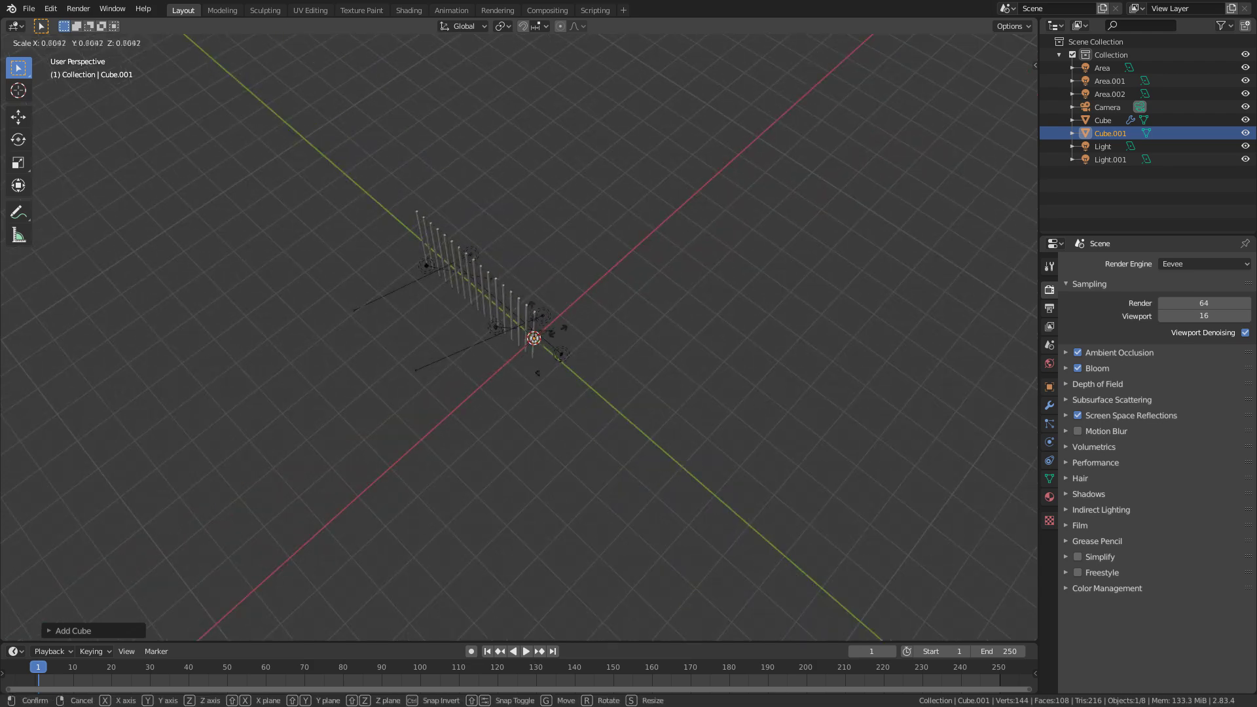
{"action": "left_click", "coordinate": [264, 163]}
{"action": "middle_click_drag", "start_coordinate": [263, 163], "coordinate": [575, 328]}
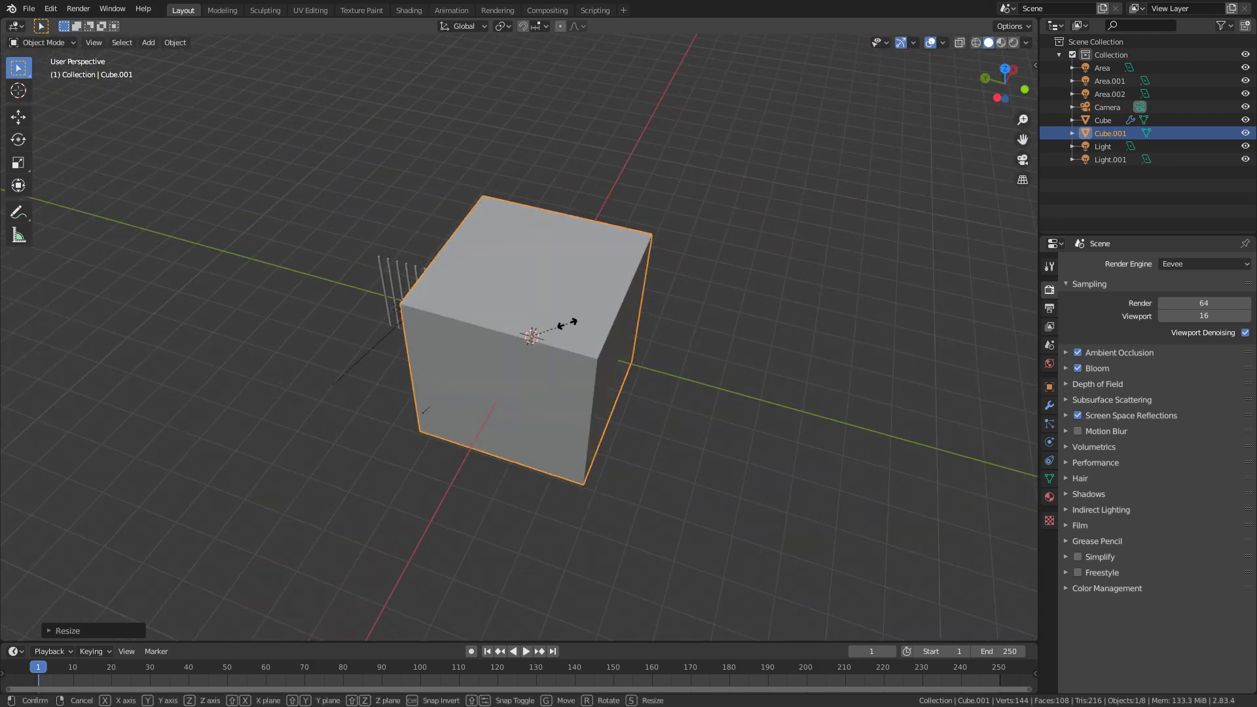
- Stretch the cube along Y into a long box and switch to the Shading workspace
{"action": "key", "text": "s"}
{"action": "key", "text": "y"}
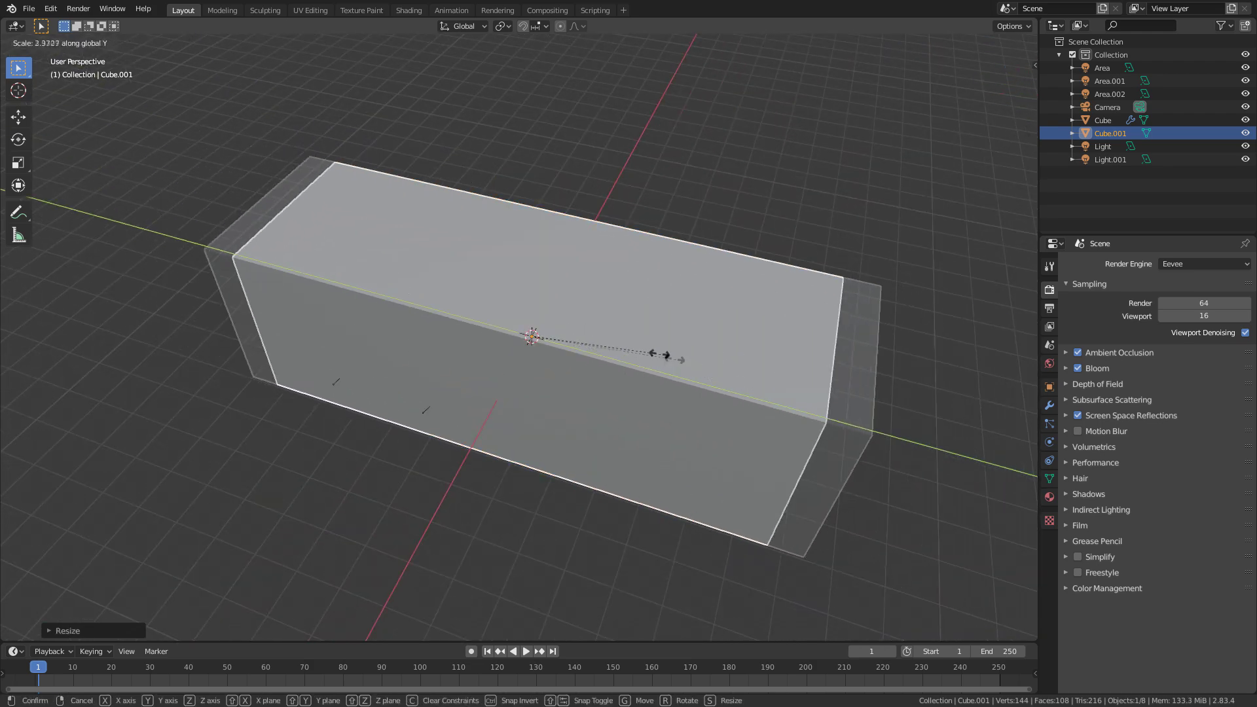
{"action": "left_click", "coordinate": [650, 338]}
{"action": "mouse_move", "coordinate": [650, 338]}
{"action": "middle_mouse_down"}
{"action": "mouse_move", "coordinate": [553, 265]}
{"action": "mouse_move", "coordinate": [511, 190]}
{"action": "middle_mouse_up"}
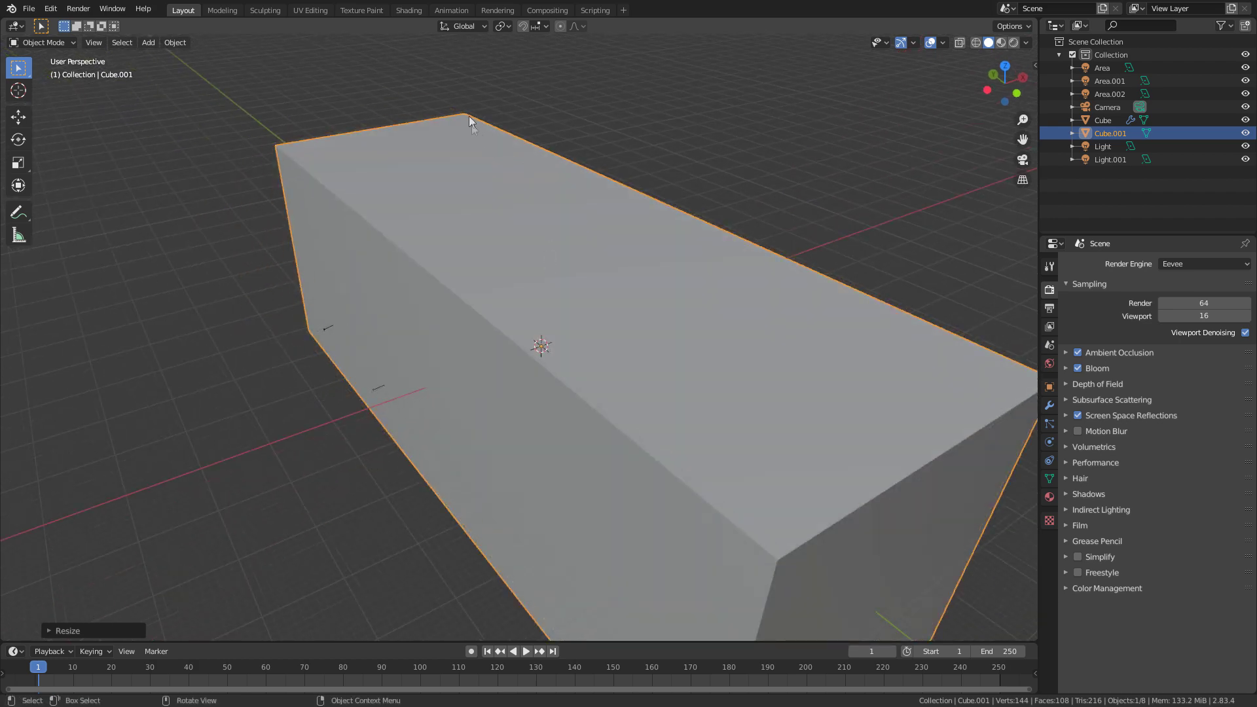
{"action": "left_click", "coordinate": [409, 10]}
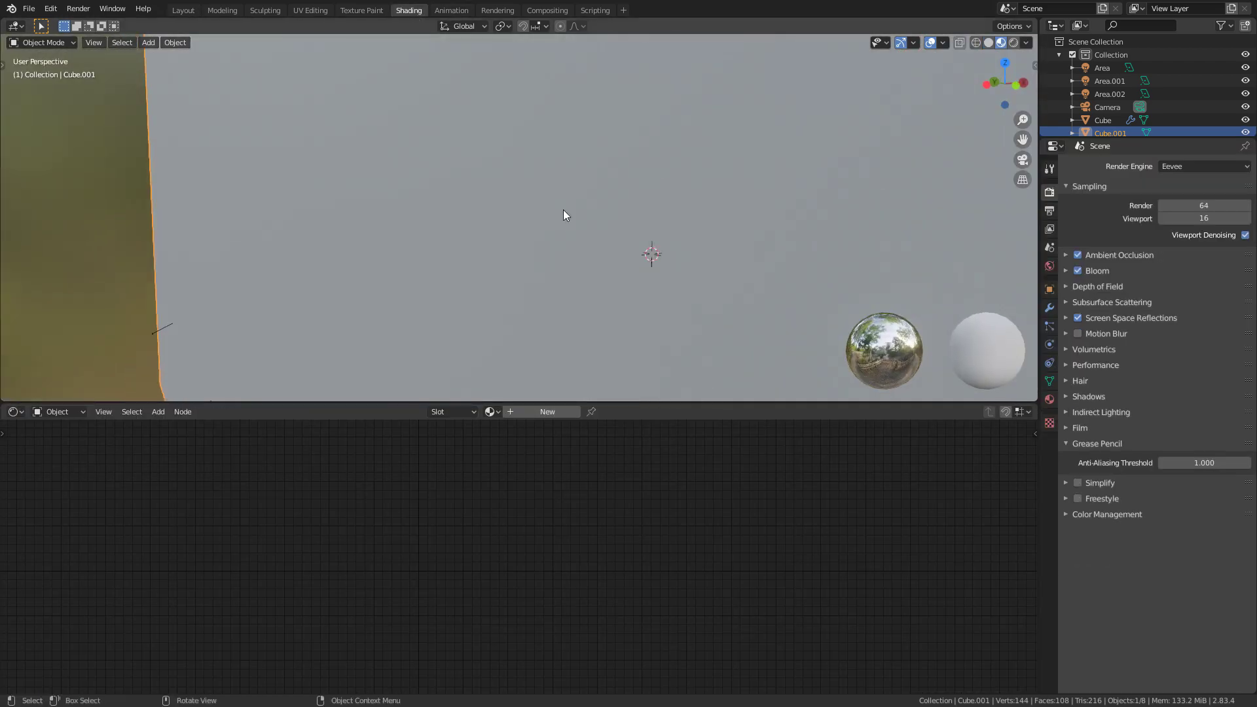
- Create a new material for the cube and delete its default Principled BSDF
{"action": "middle_click_drag", "start_coordinate": [564, 210], "coordinate": [363, 163]}
{"action": "left_click", "coordinate": [538, 414]}
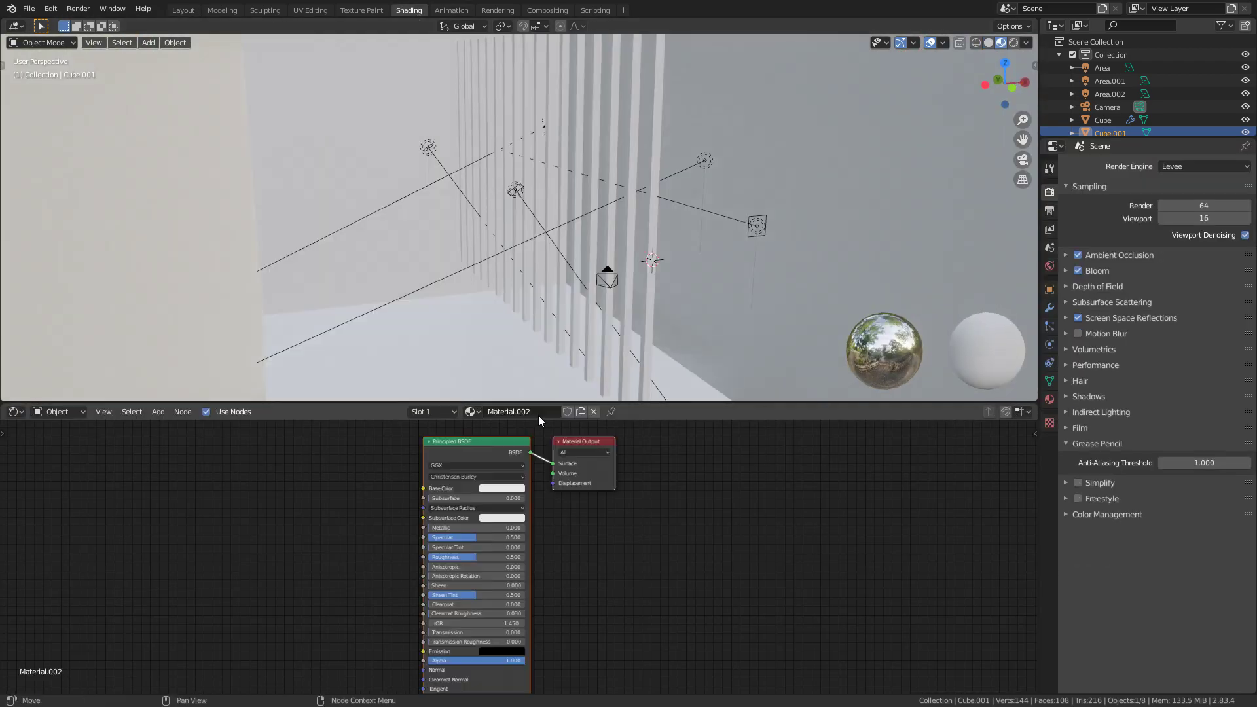
{"action": "left_click", "coordinate": [485, 443]}
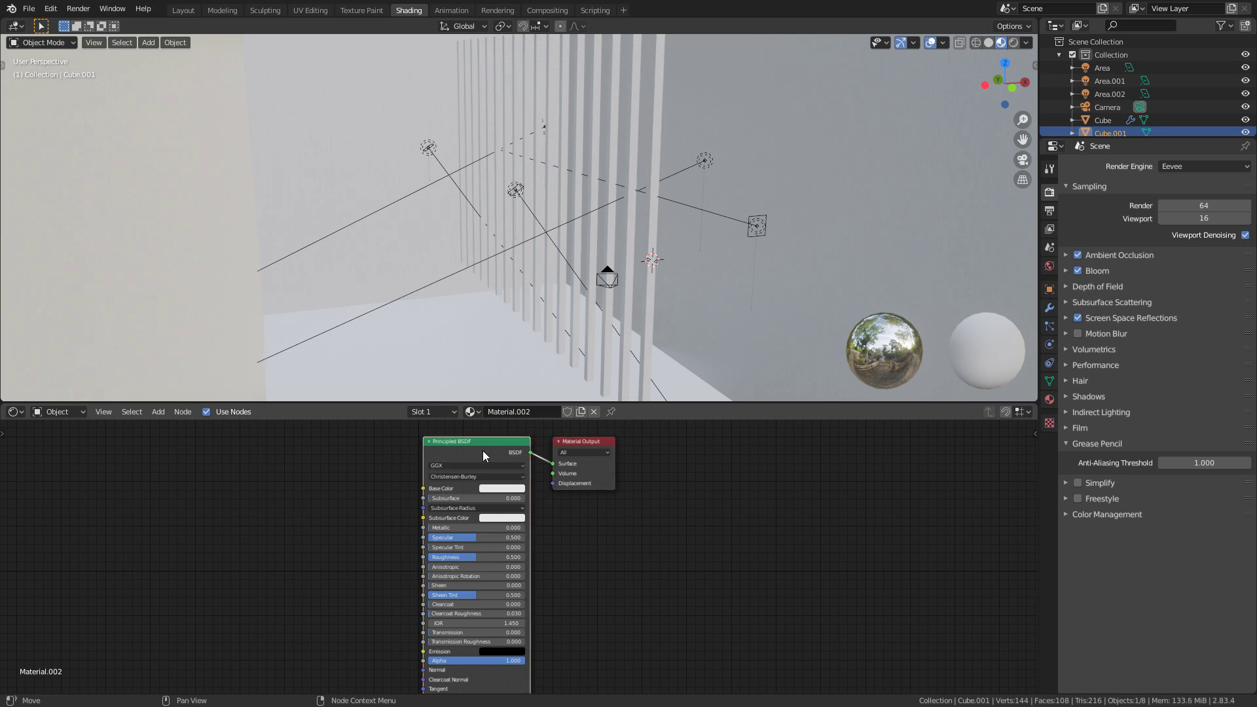
{"action": "key", "text": "x"}
- Add a Principled Volume connected to the output's Volume input and view it in Rendered shading
{"action": "key", "text": "shift+a"}
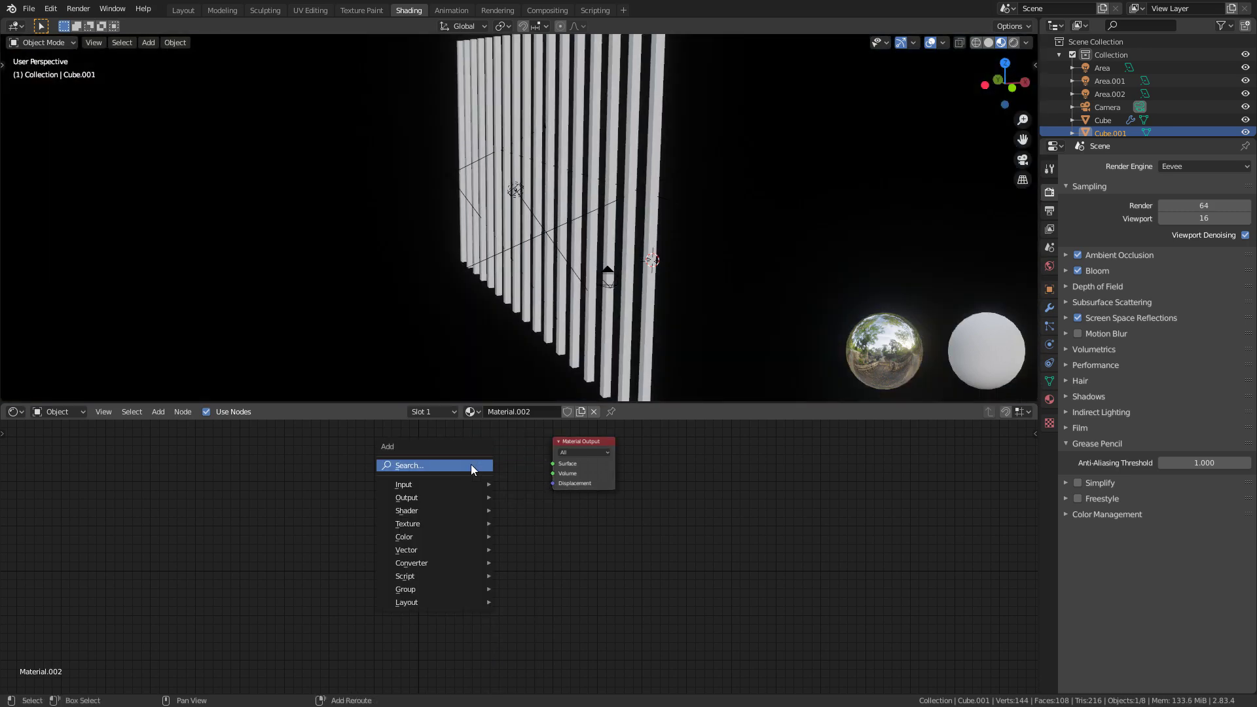
{"action": "left_click", "coordinate": [471, 466]}
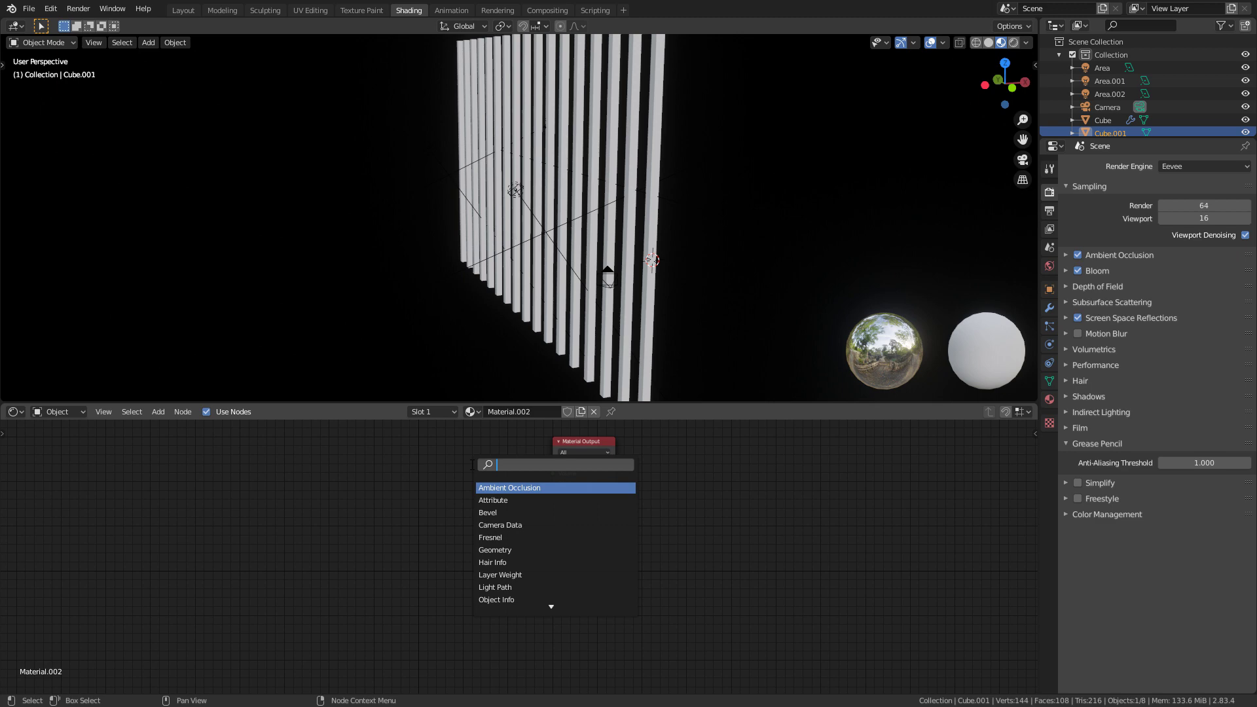
{"action": "type", "text": "vol"}
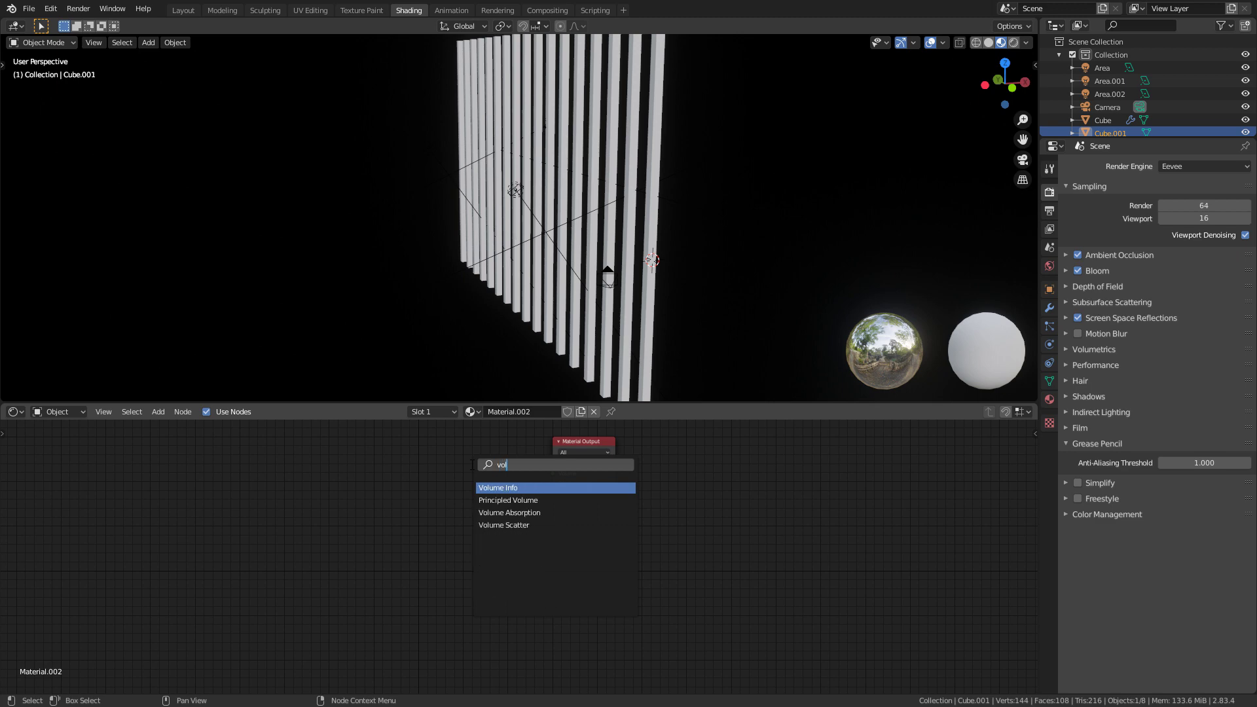
{"action": "key", "text": "Down"}
{"action": "key", "text": "Return"}
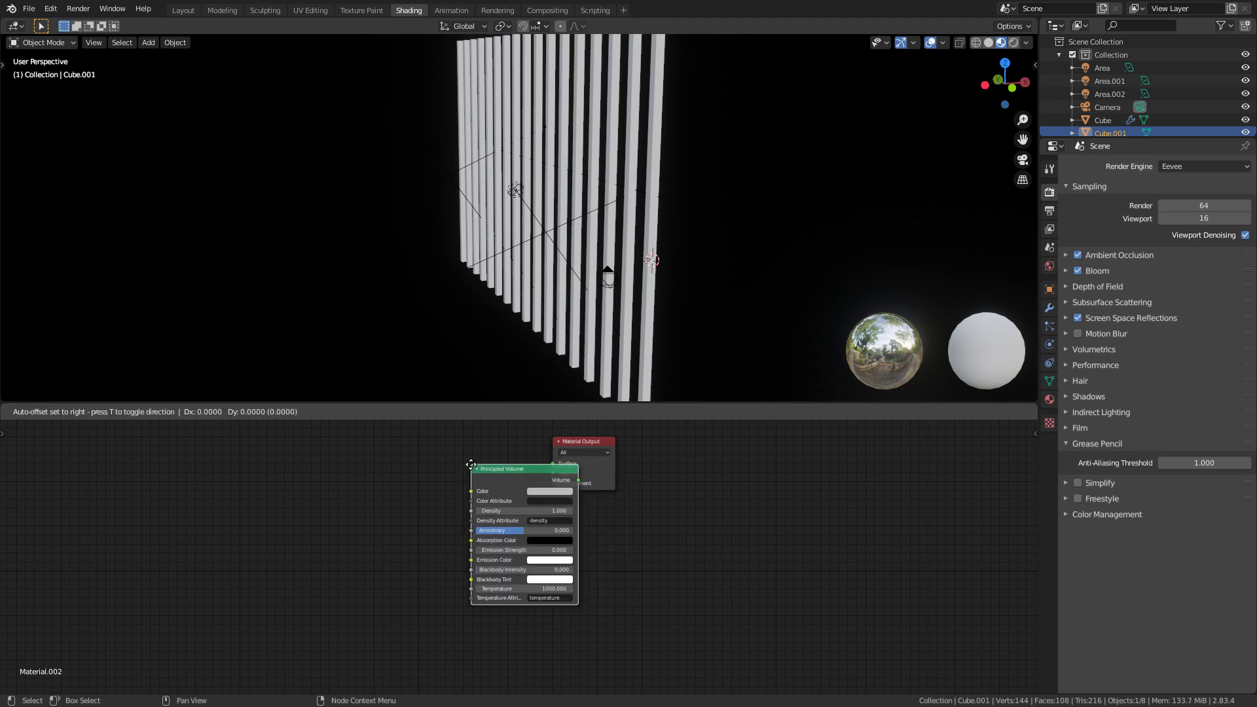
{"action": "left_click", "coordinate": [390, 465]}
{"action": "left_click_drag", "start_coordinate": [498, 480], "coordinate": [555, 473]}
{"action": "left_click", "coordinate": [1012, 43]}
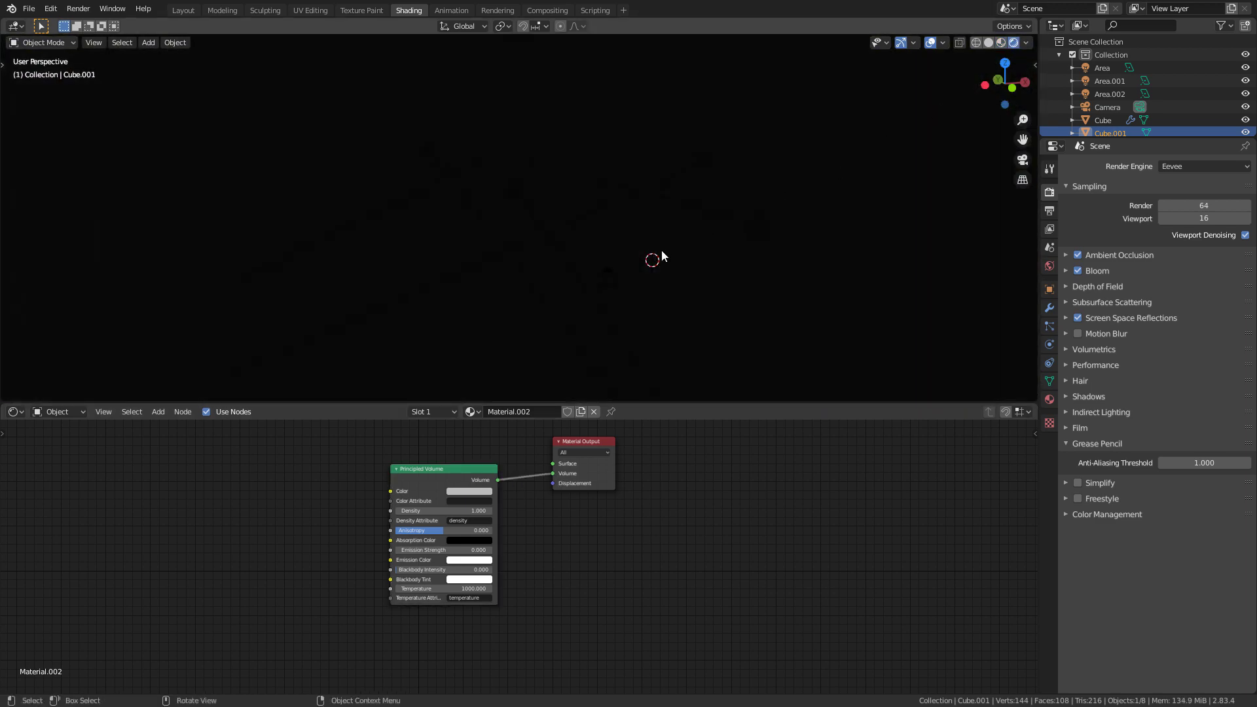
{"action": "left_click", "coordinate": [480, 511]}
- Set the volume Density to 0.1, test-render, then lower the Density to 0.02
{"action": "type", "text": "0.1"}
{"action": "key", "text": "Return"}
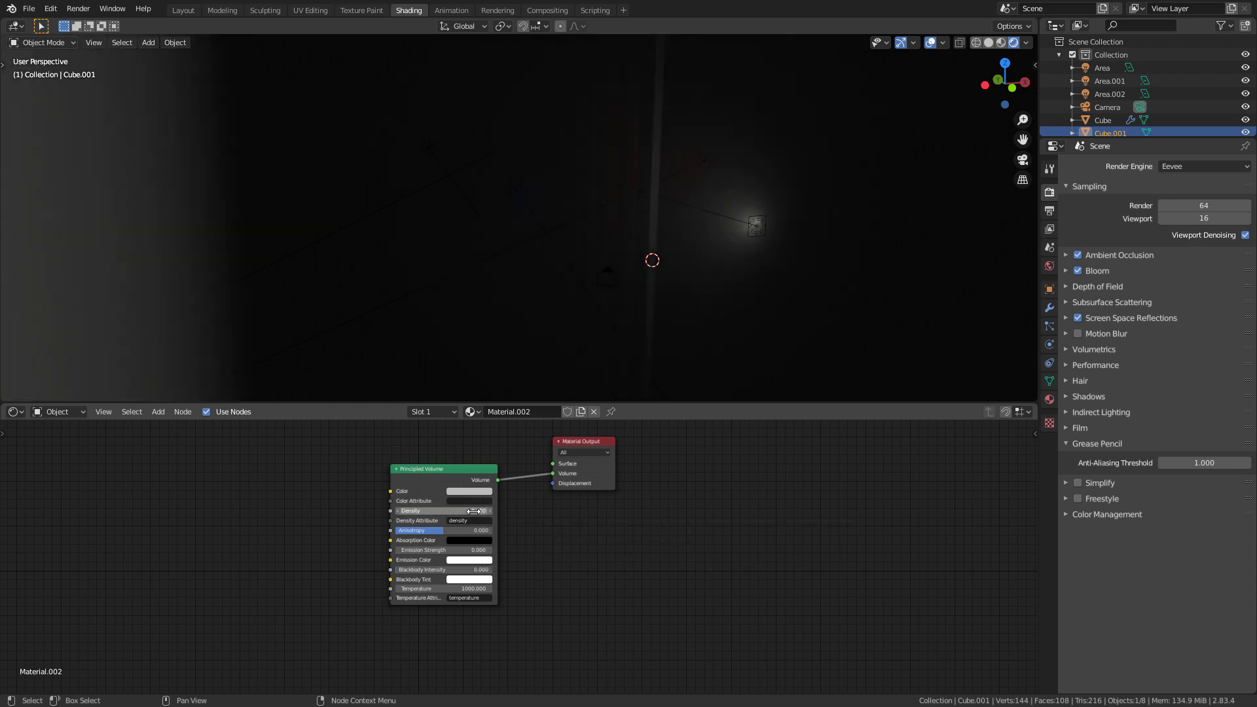
{"action": "key", "text": "F12"}
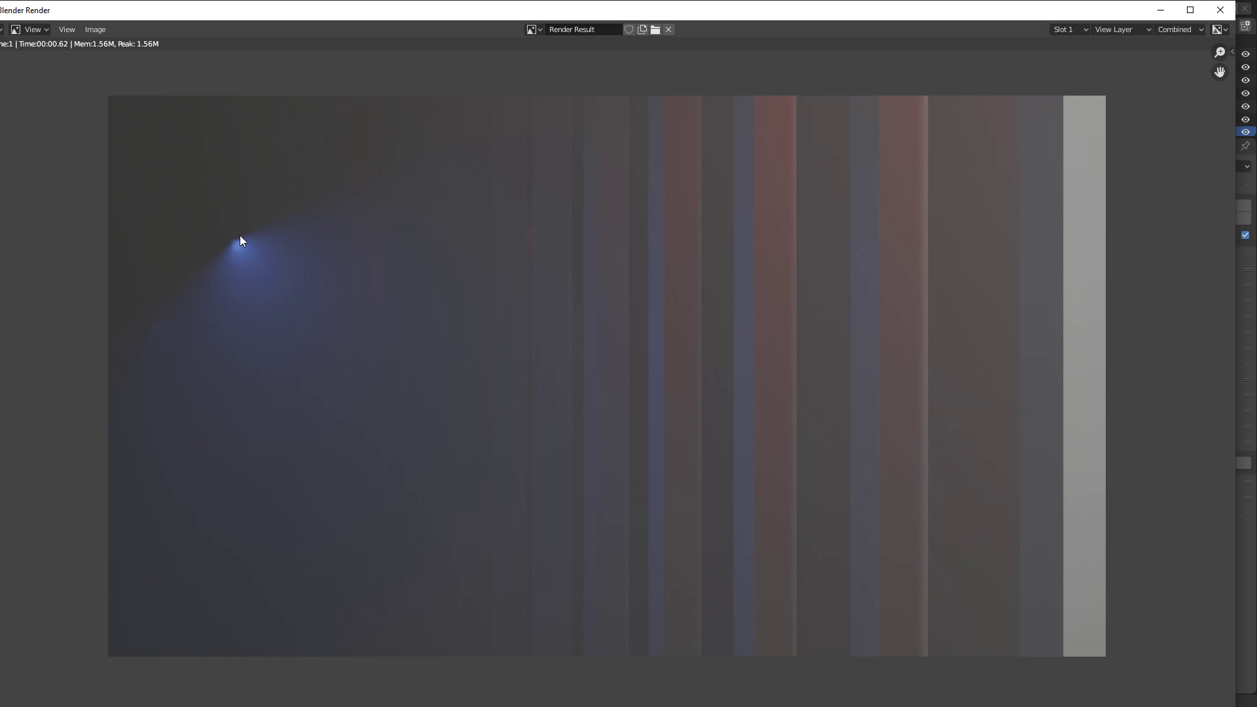
{"action": "key", "text": "Escape"}
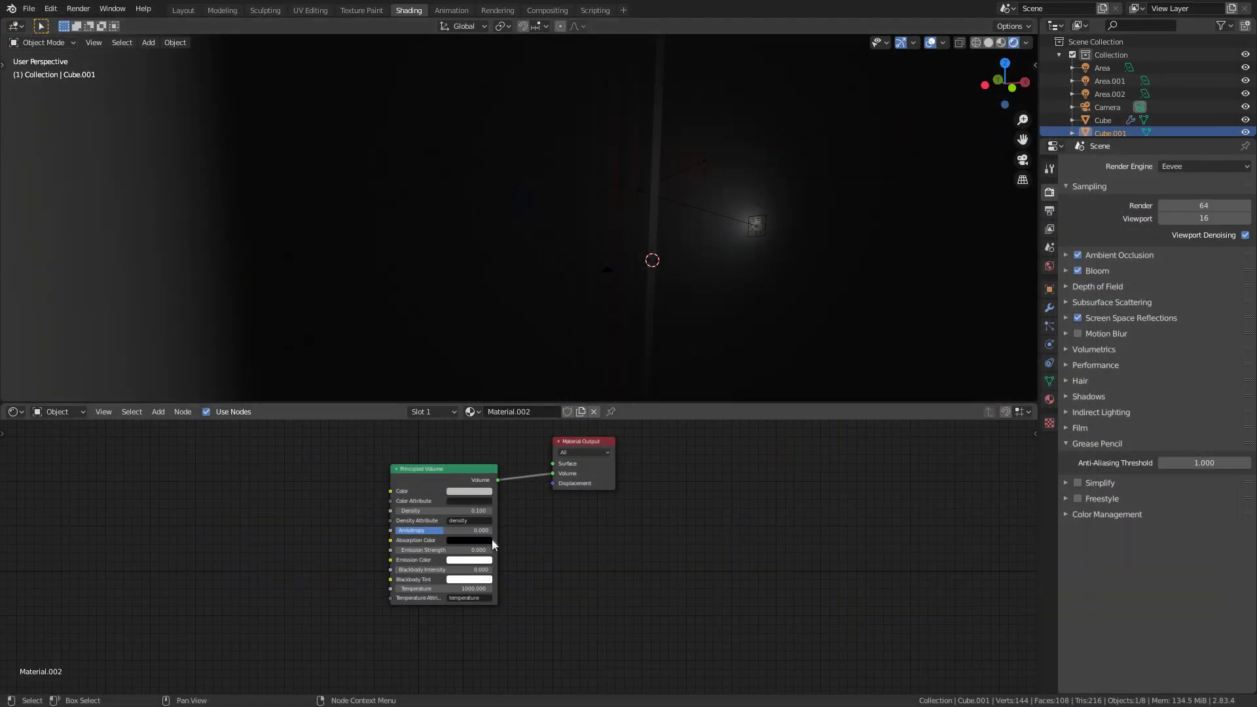
{"action": "mouse_move", "coordinate": [472, 511]}
{"action": "left_mouse_down"}
{"action": "mouse_move", "coordinate": [484, 511]}
{"action": "mouse_move", "coordinate": [467, 511]}
{"action": "left_mouse_up"}
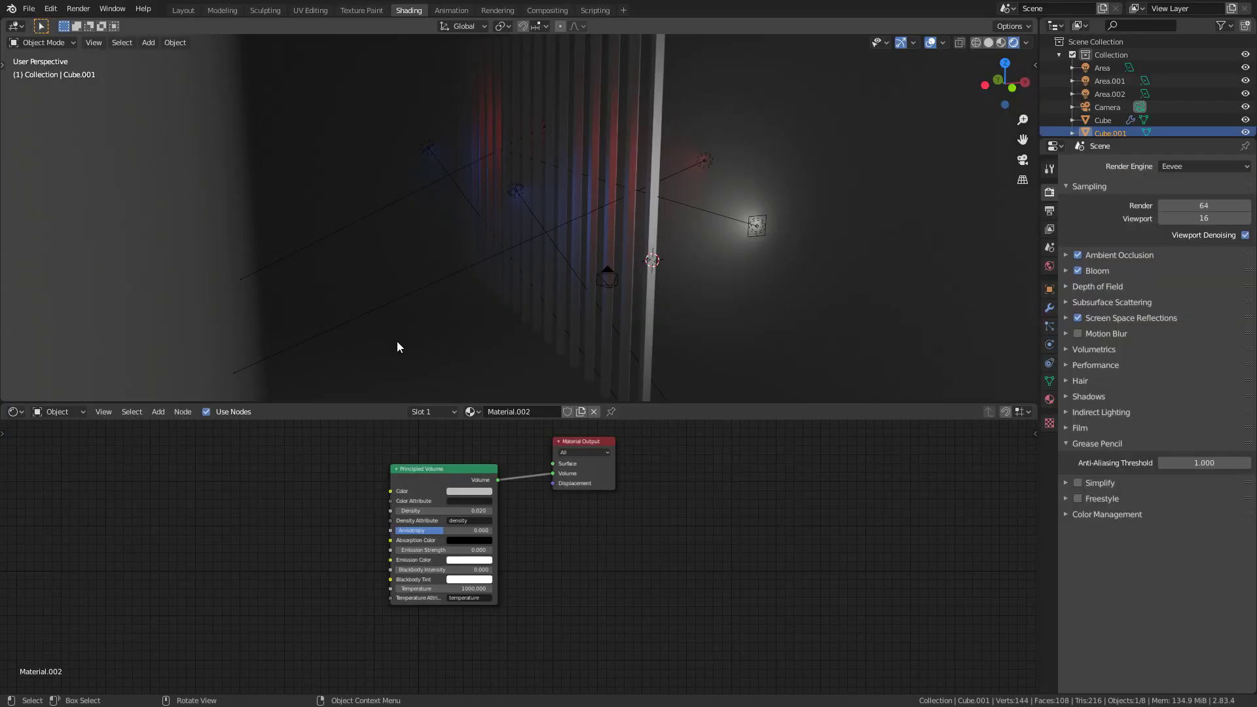
{"action": "left_click", "coordinate": [1209, 166]}
- Switch the render engine to Cycles and render the fog scene with F12
{"action": "left_click", "coordinate": [1180, 210]}
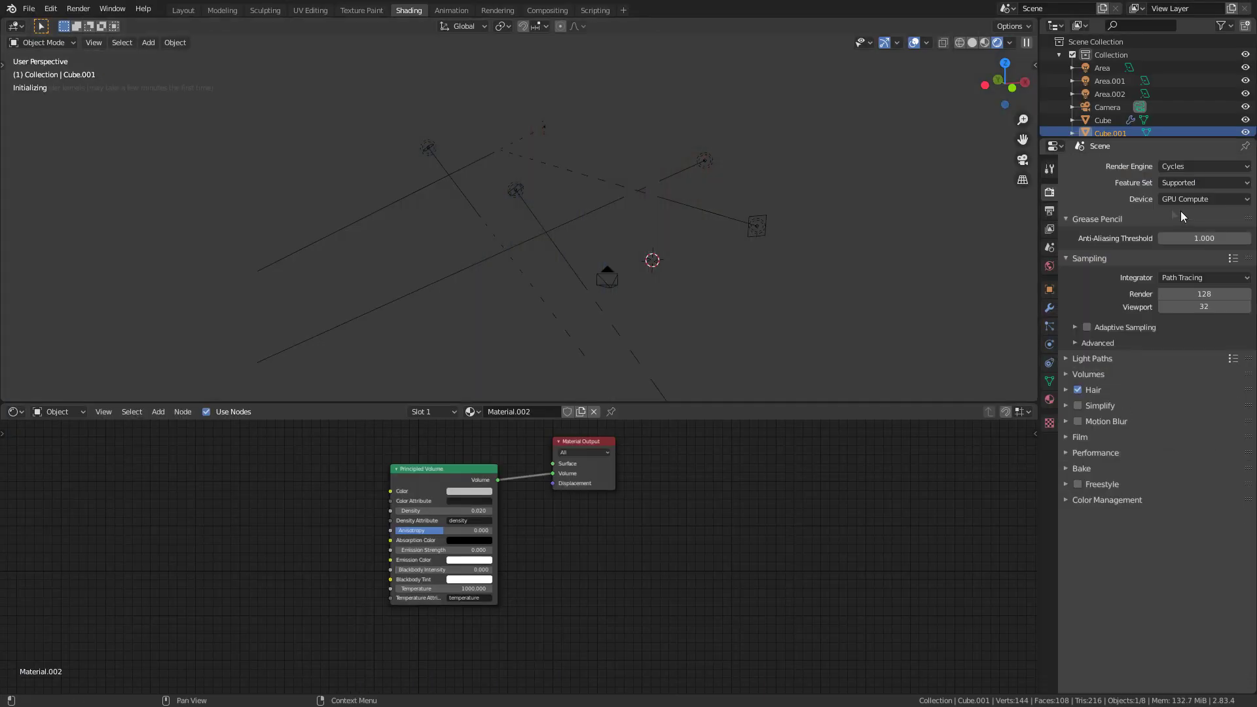
{"action": "key", "text": "F12"}
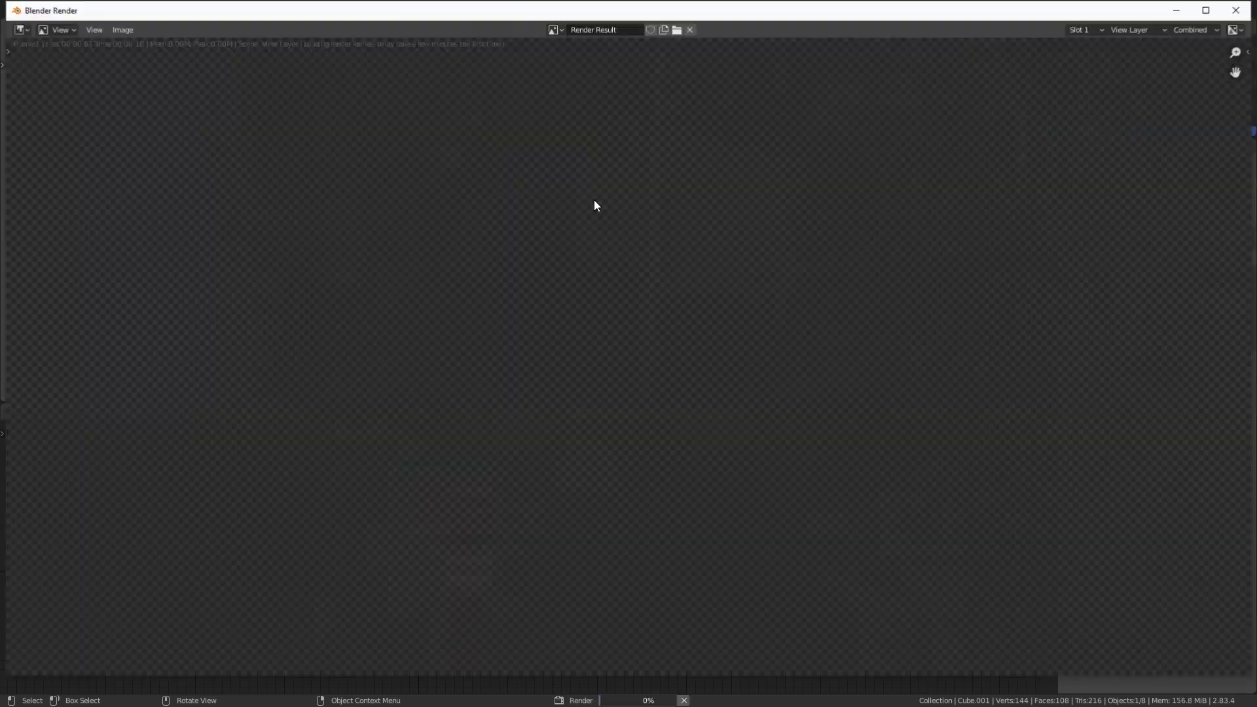